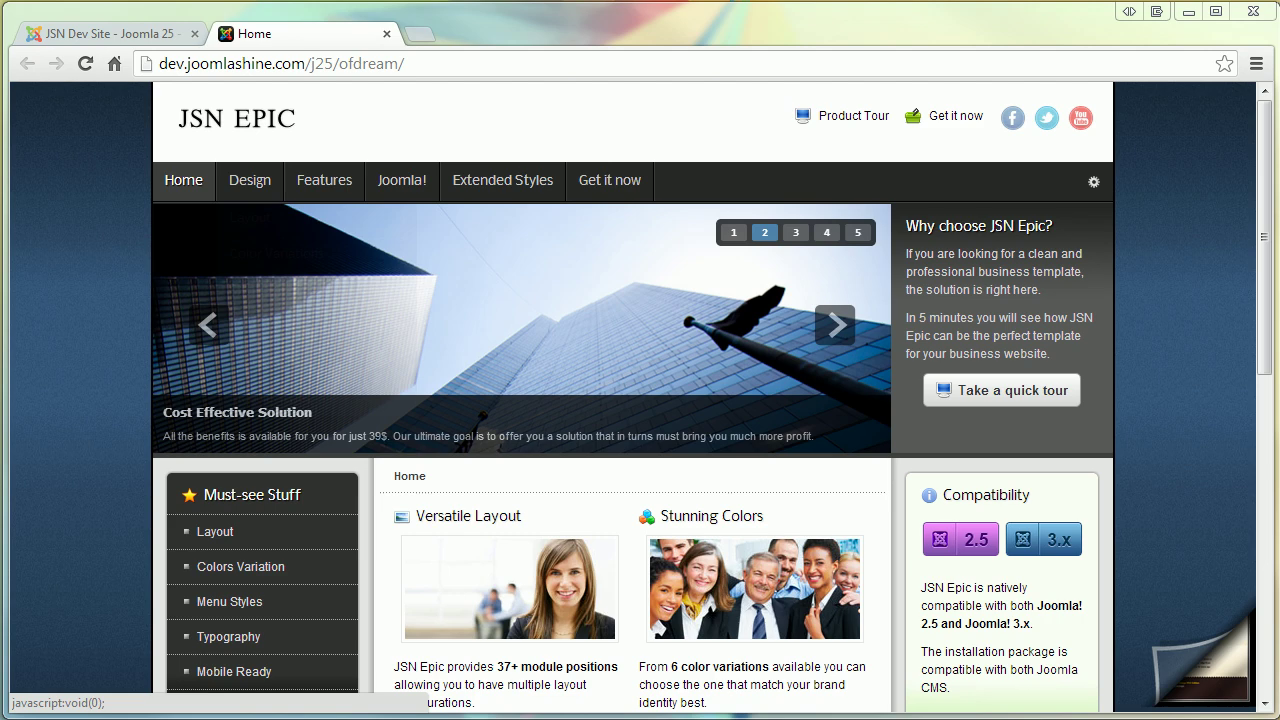
# Switch to Windows Explorer, select the logo image in the jsn_epic_pro images folder and show the folder's full path
pyautogui.hotkey('alt', 'Tab')
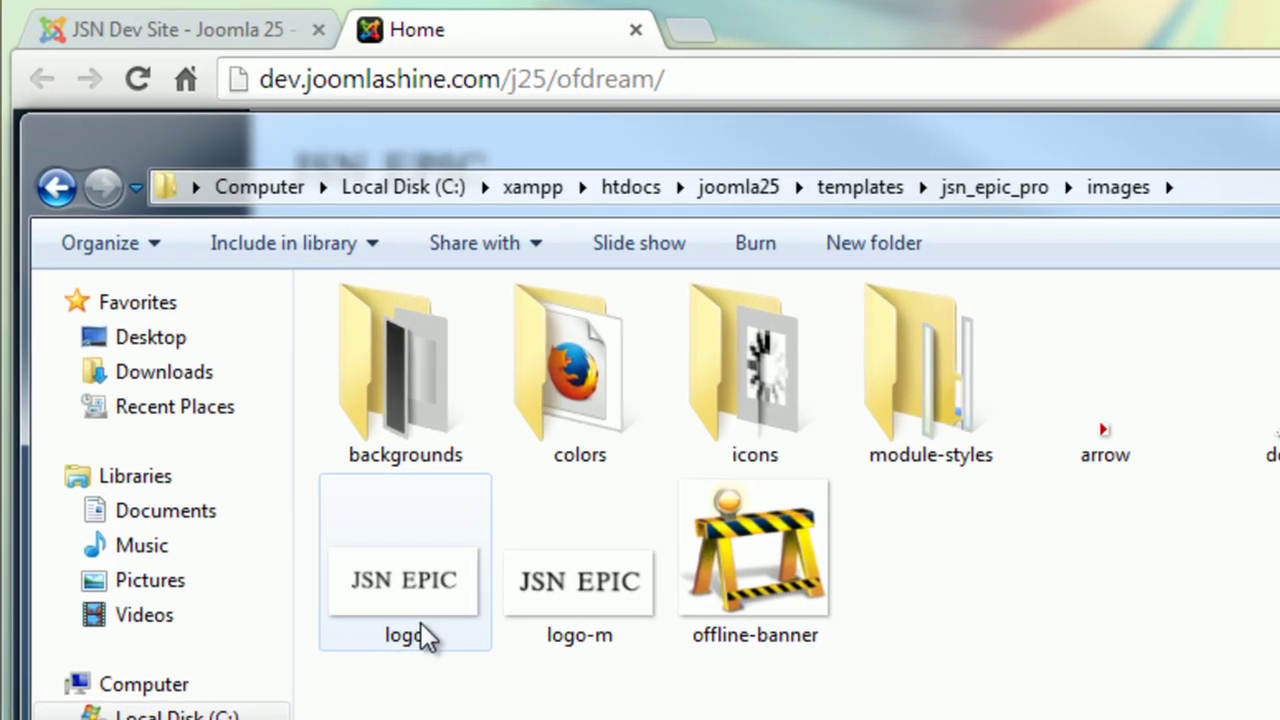
pyautogui.click(258, 388)
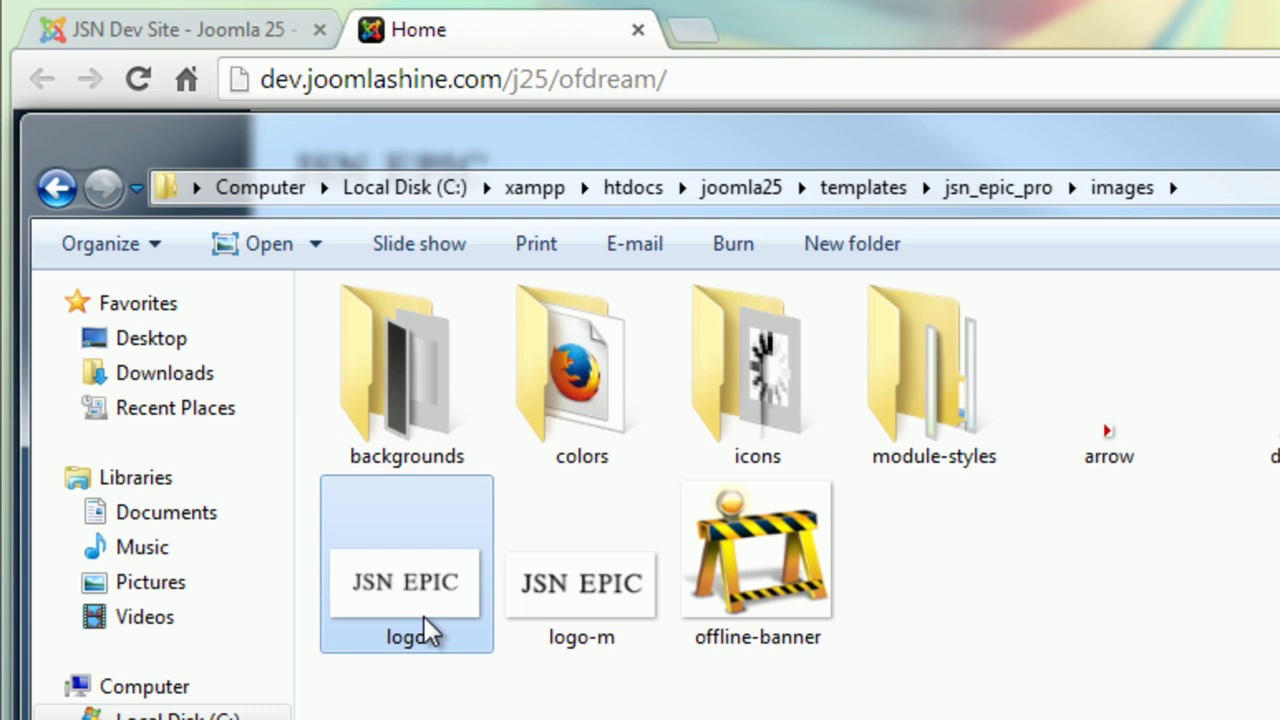
pyautogui.click(1226, 184)
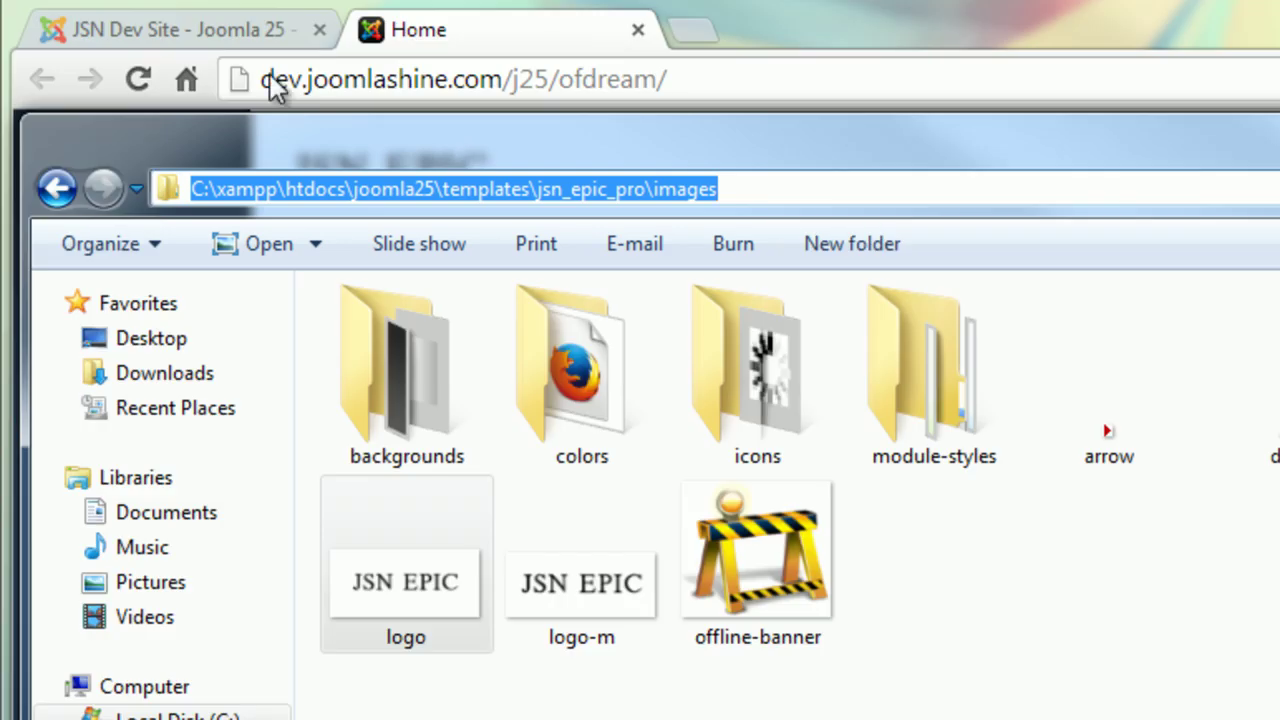
# In the template style's logo settings, upload logo.png and choose the JoomlaShine image images/logo.png as the Logo File
pyautogui.click(205, 33)
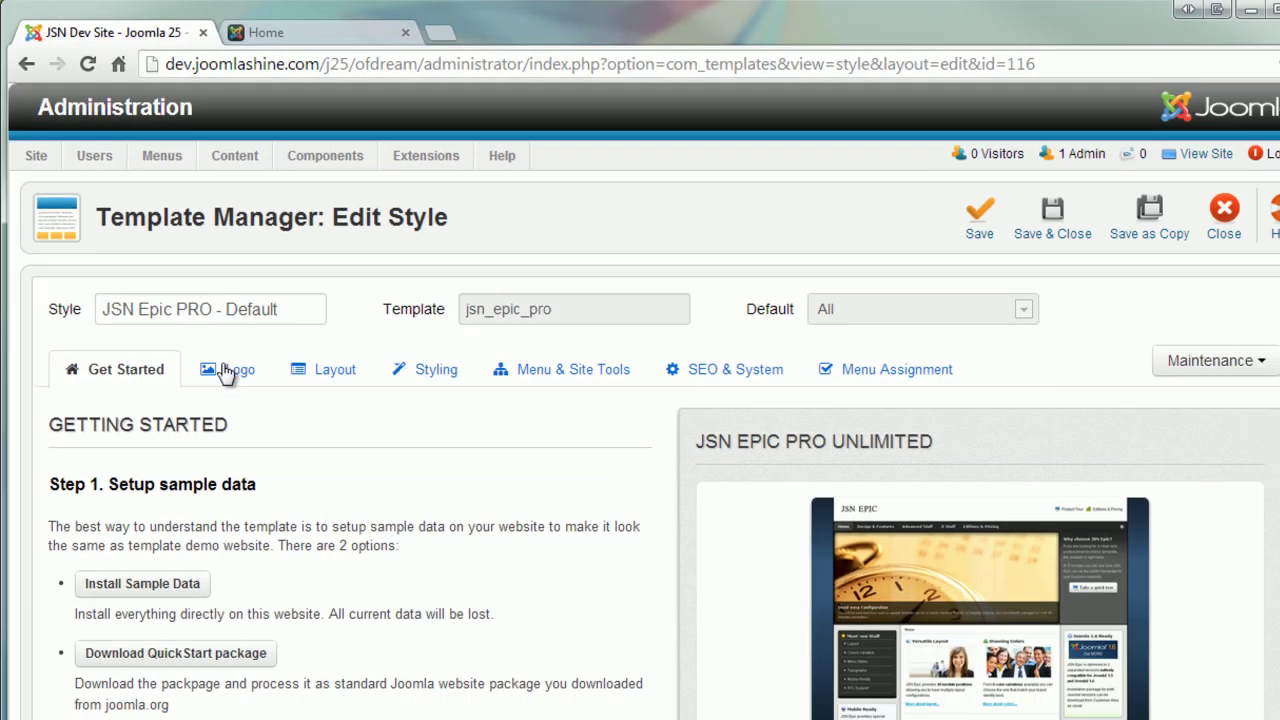
pyautogui.click(364, 563)
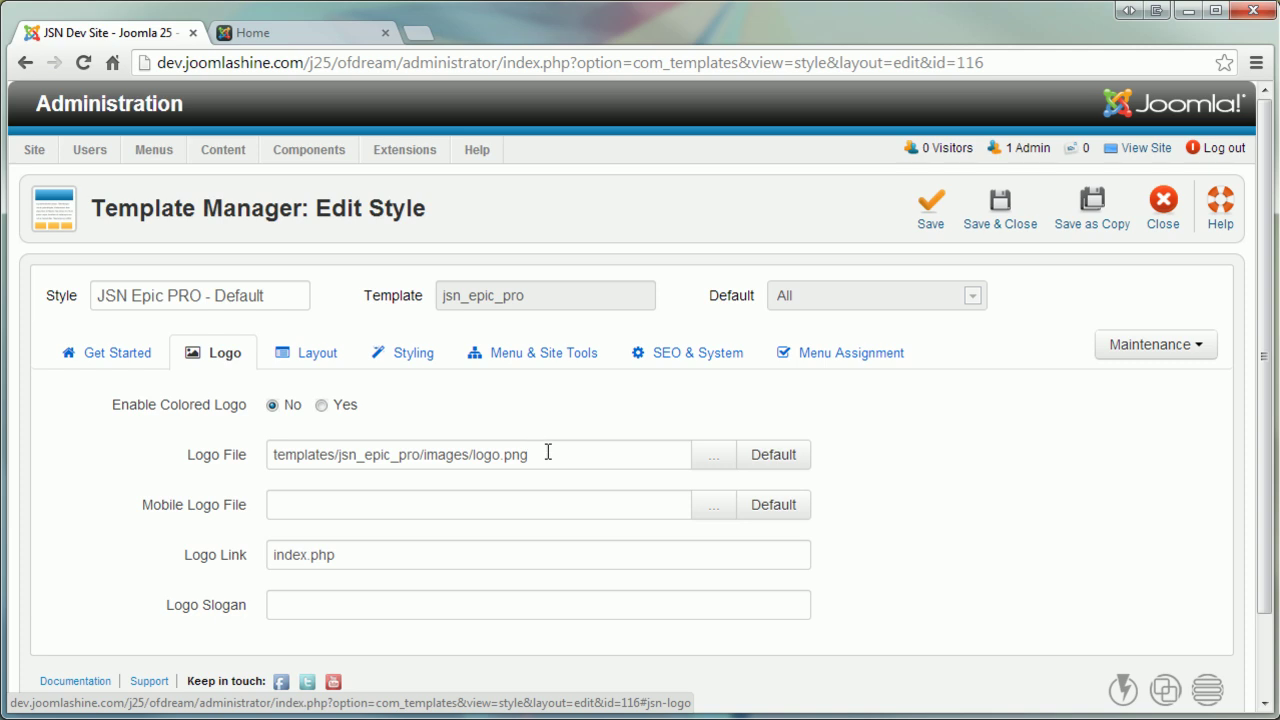
pyautogui.click(714, 456)
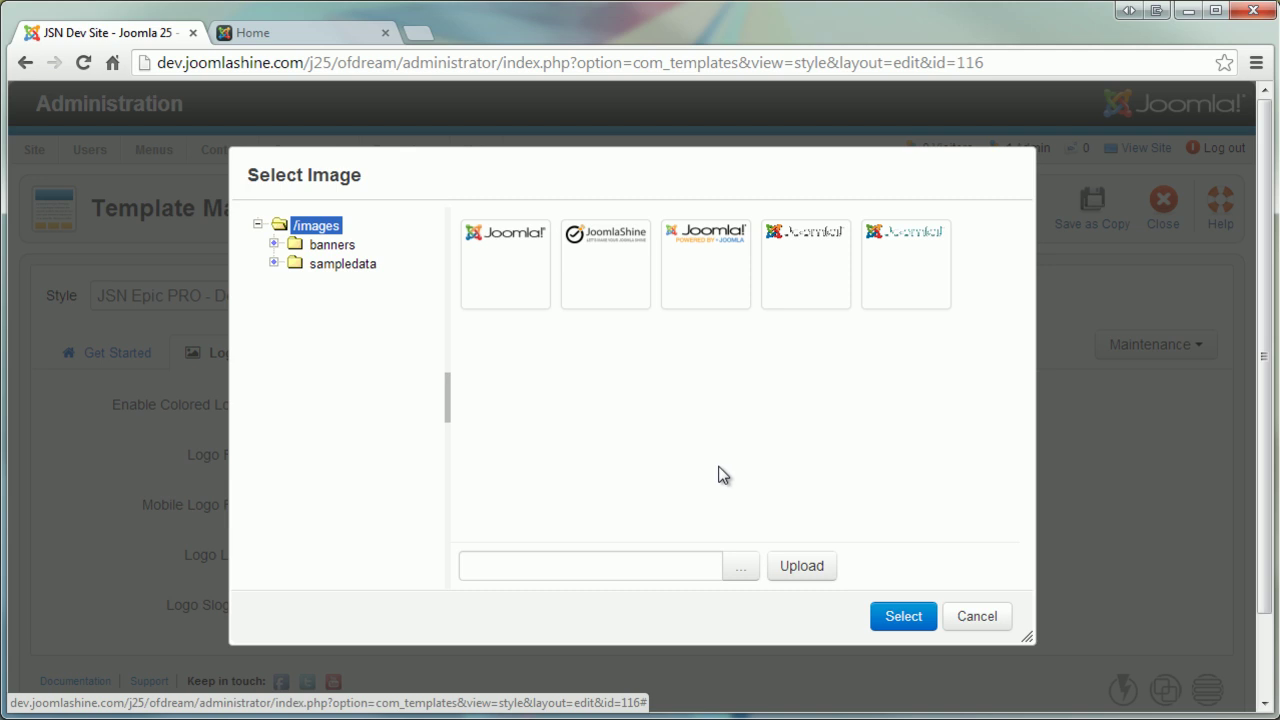
pyautogui.click(741, 572)
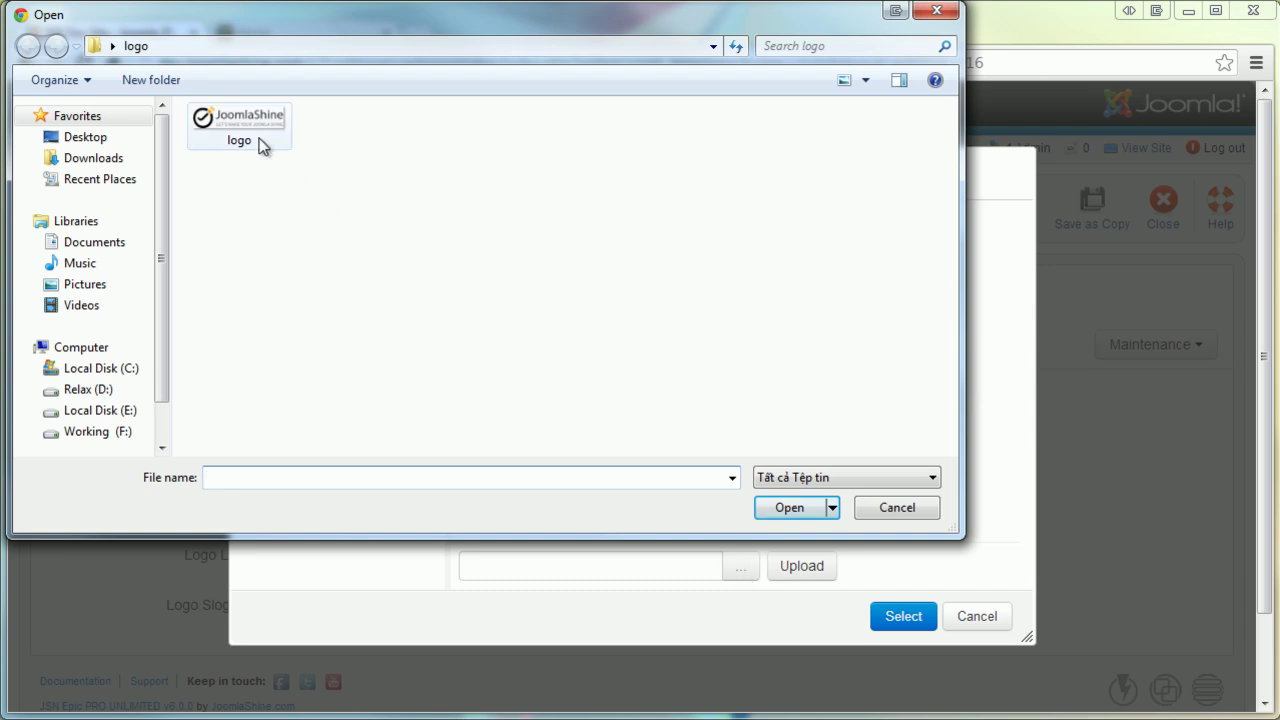
pyautogui.doubleClick(250, 128)
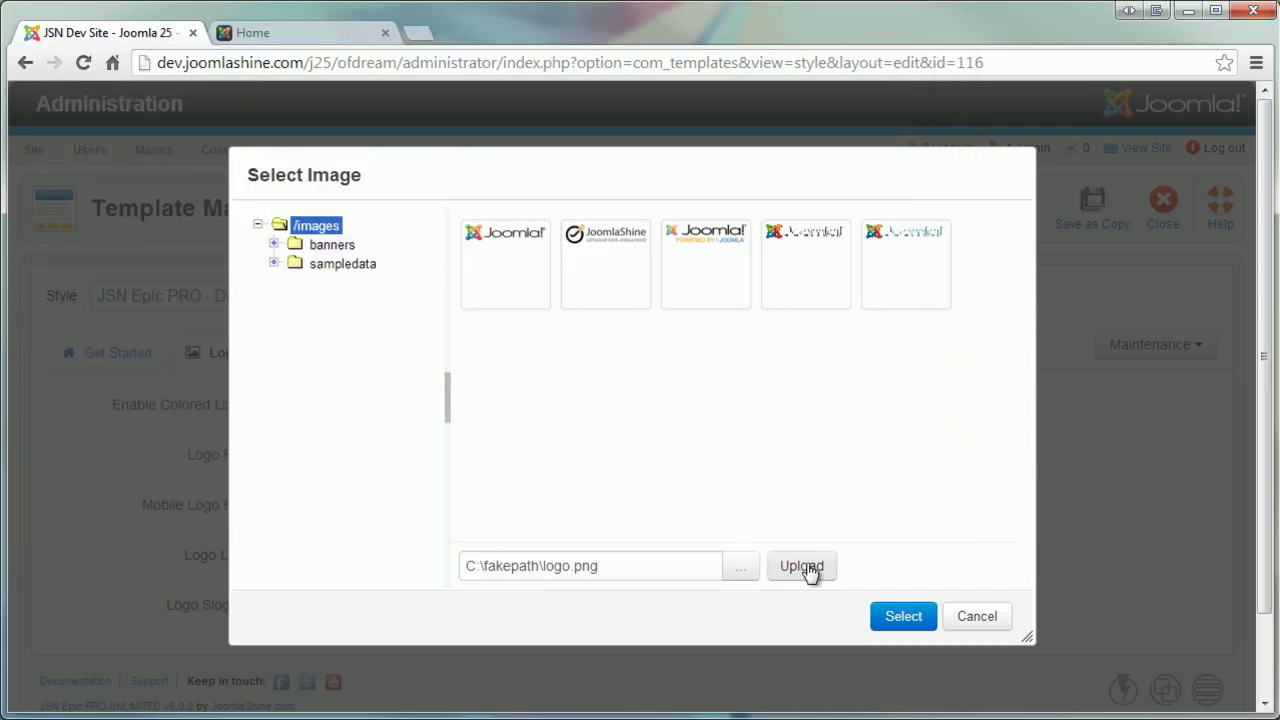
pyautogui.click(802, 566)
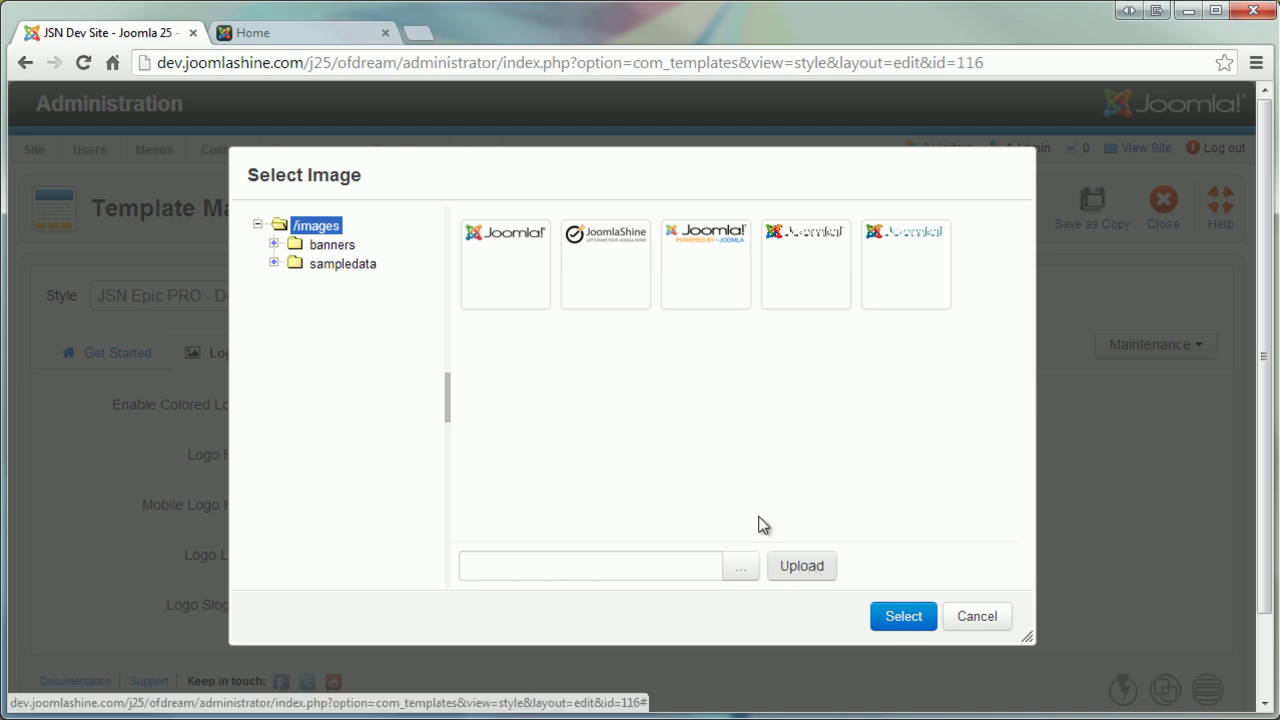
pyautogui.click(605, 287)
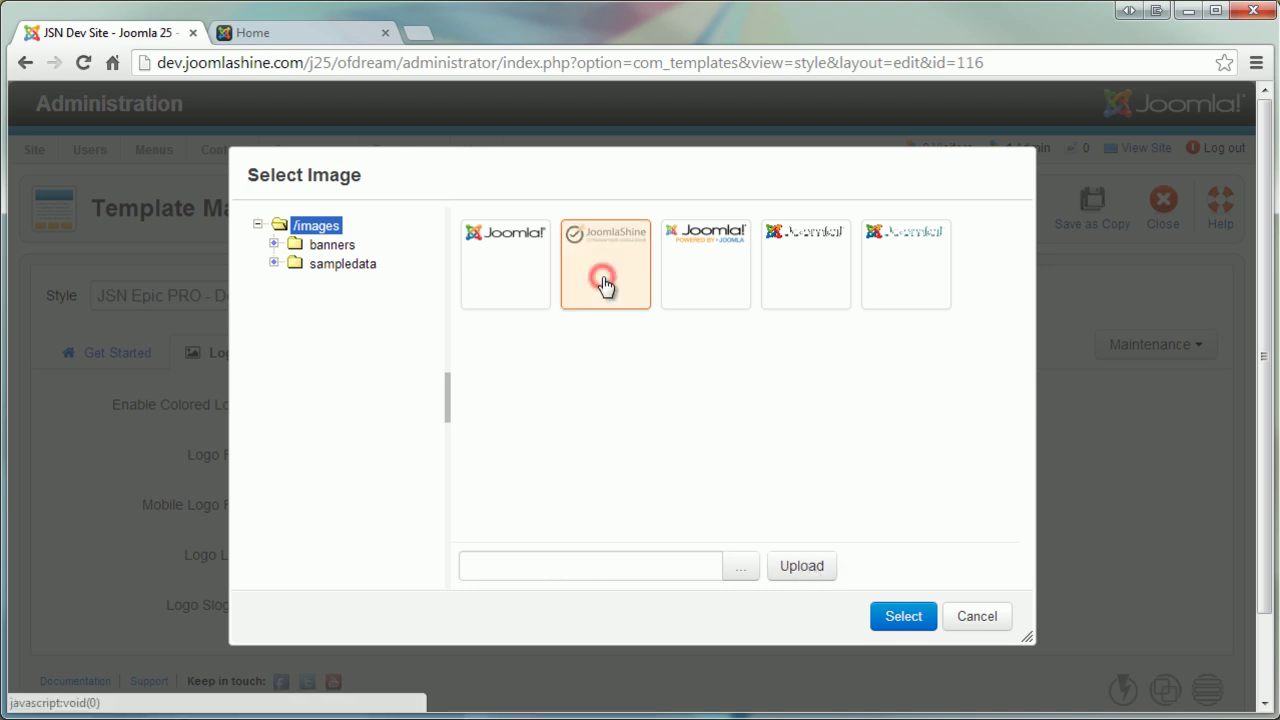
pyautogui.click(886, 614)
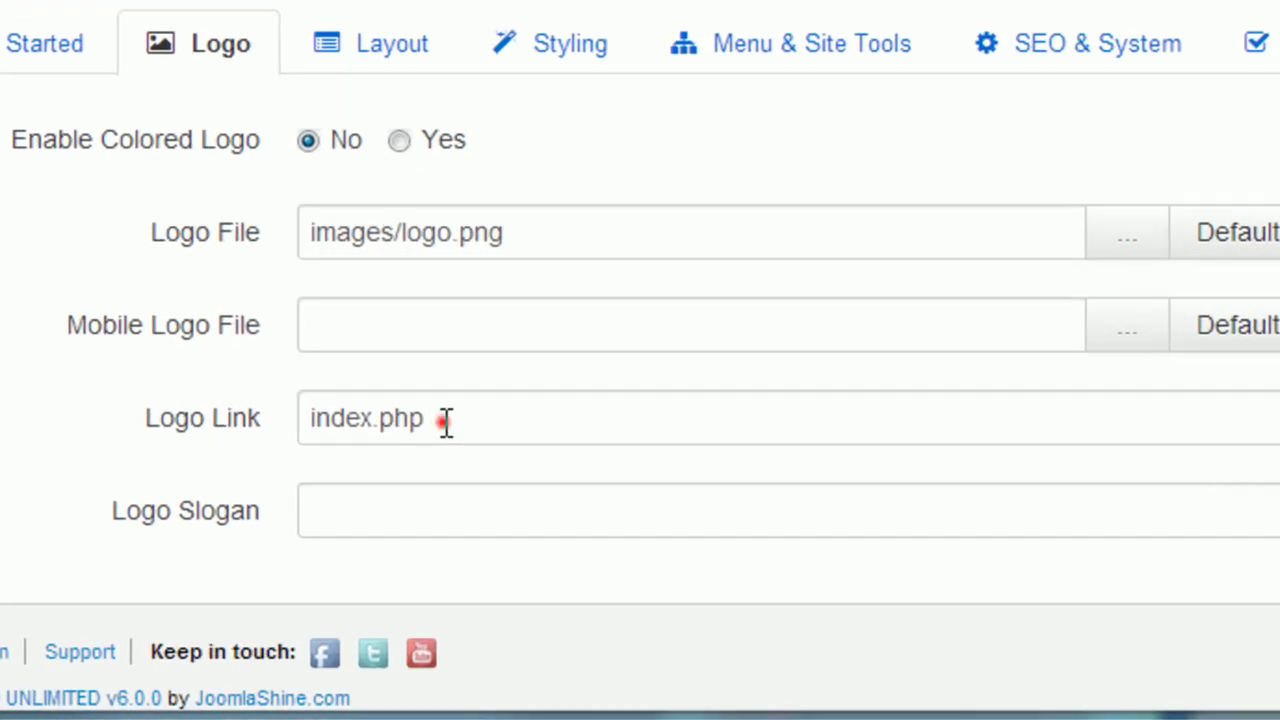
pyautogui.click(345, 555)
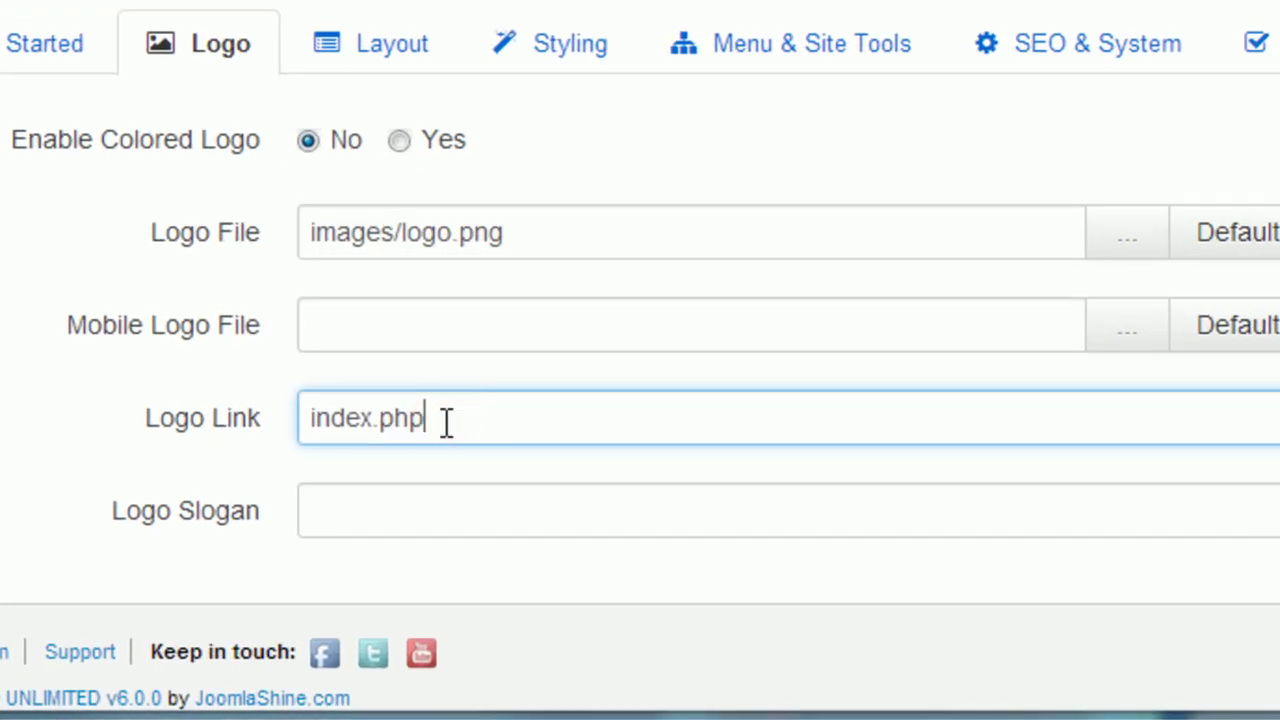
pyautogui.click(445, 420)
pyautogui.moveTo(445, 420); pyautogui.dragTo(309, 409)
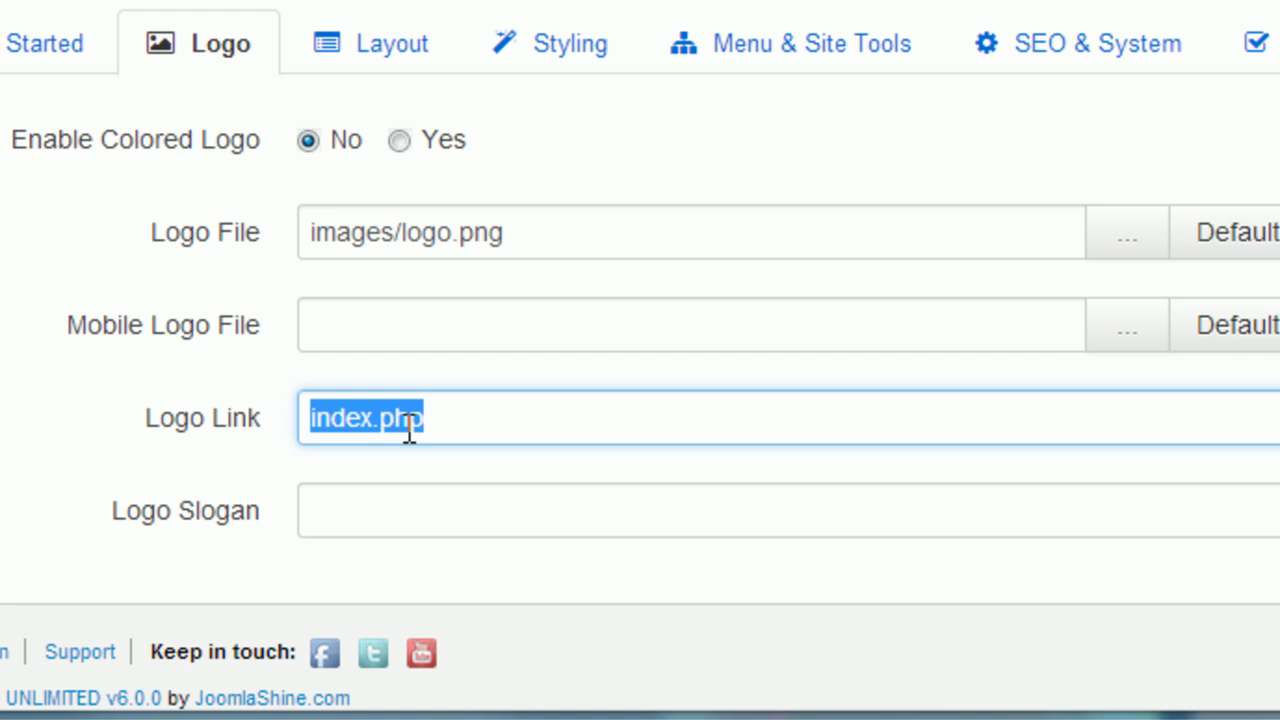
pyautogui.write('http:/')
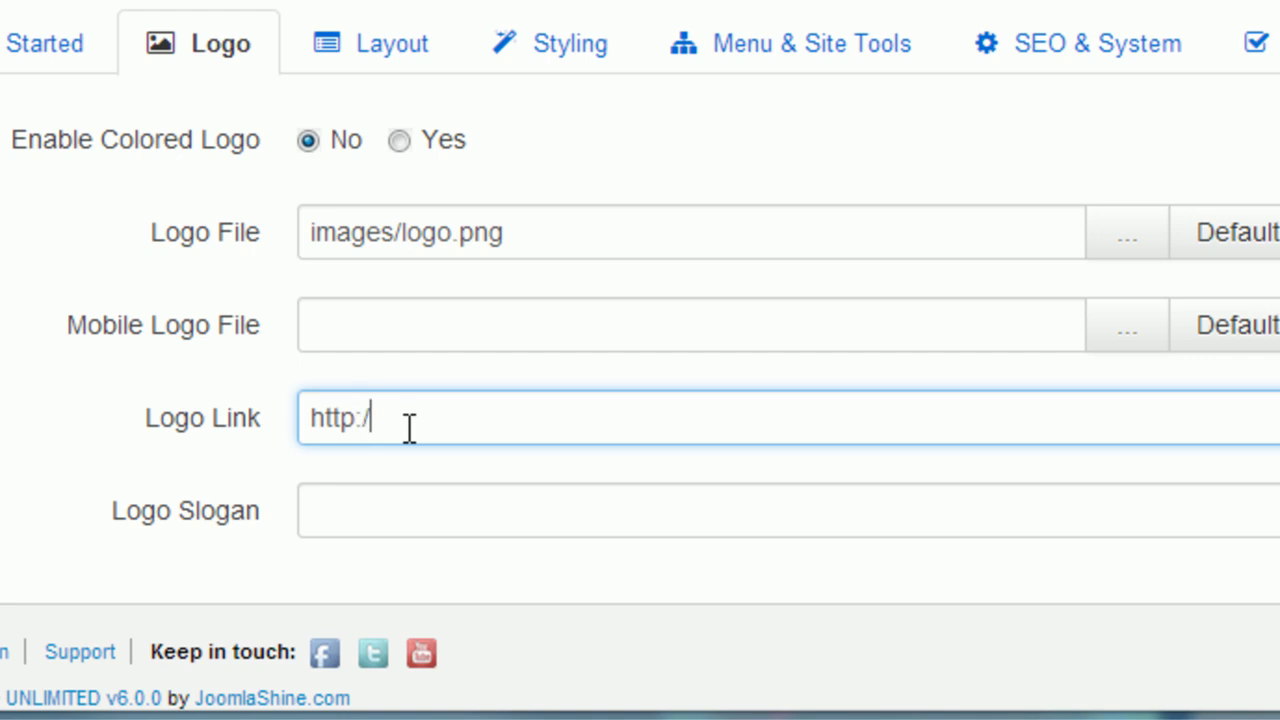
pyautogui.write('/www.joomlashine.com')
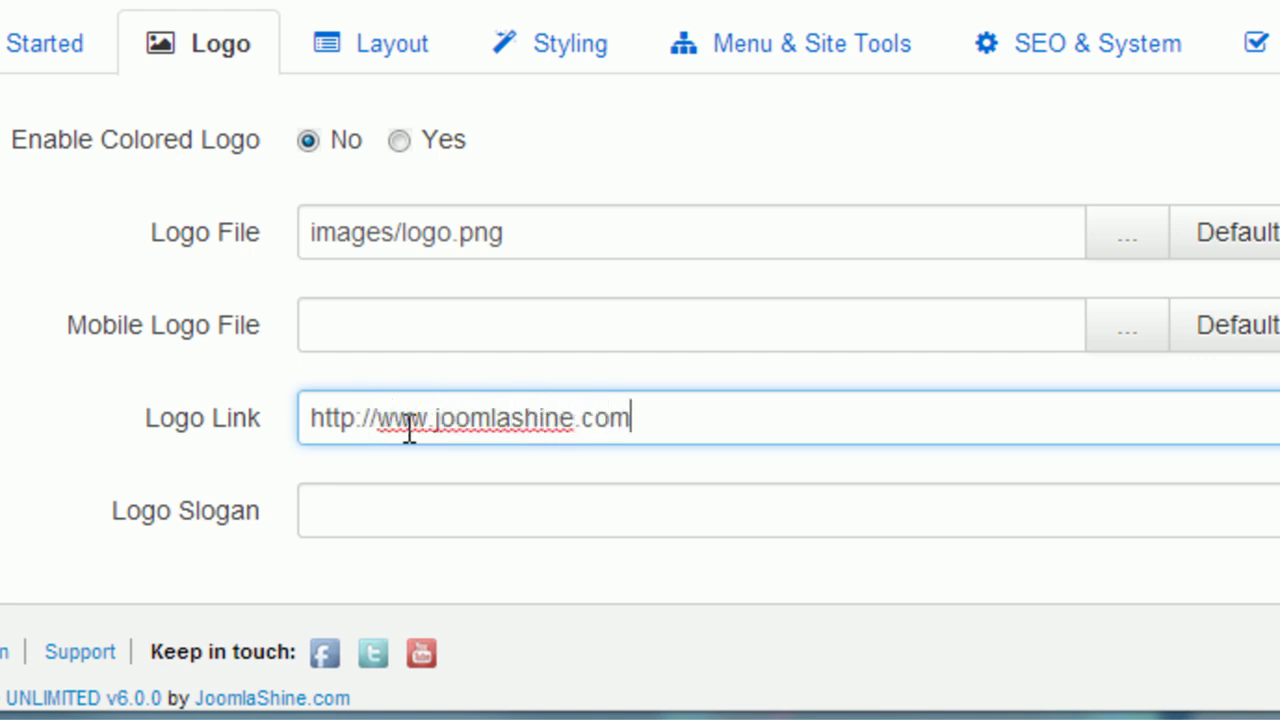
# Set the Logo Slogan to "demo" and save the template style
pyautogui.click(459, 515)
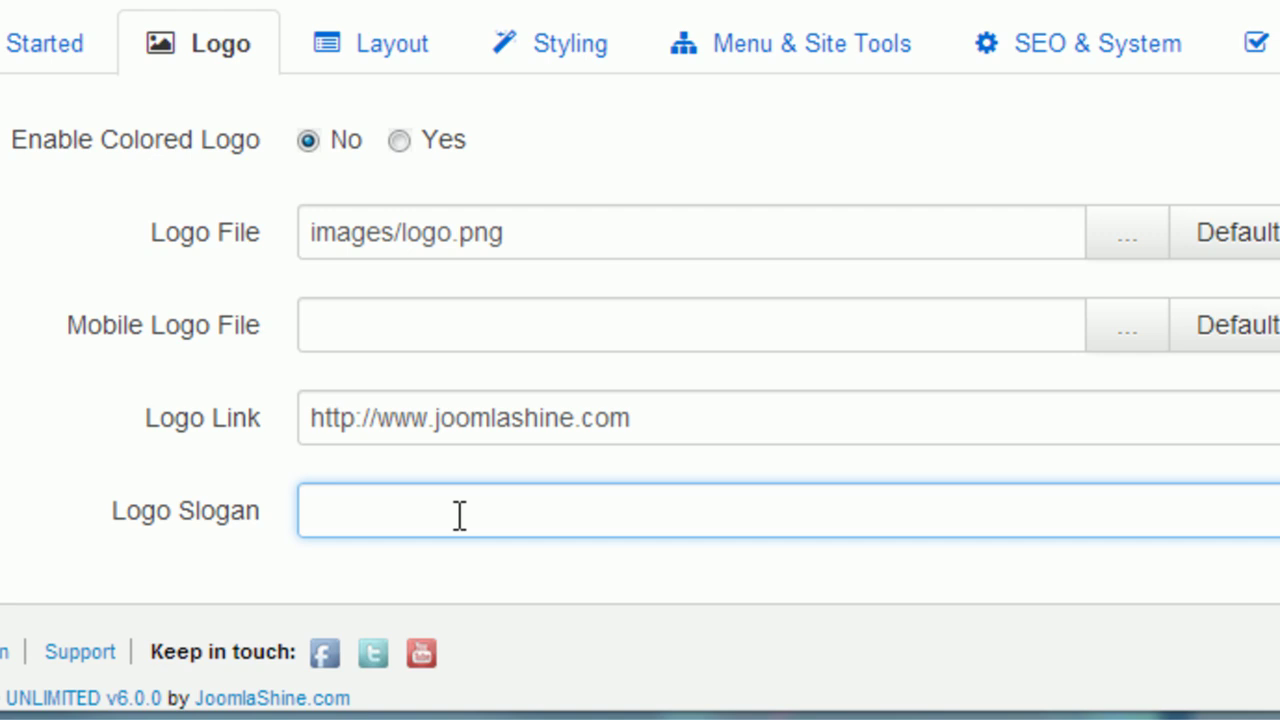
pyautogui.write('demo')
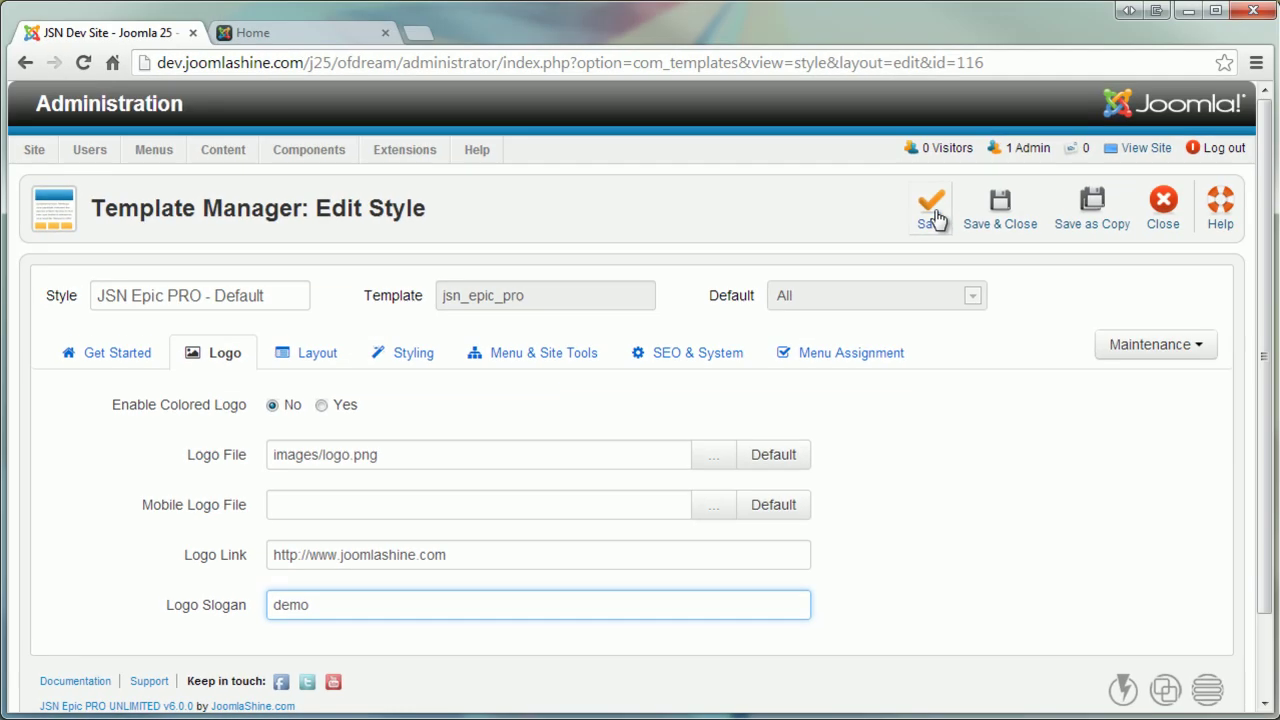
pyautogui.click(931, 214)
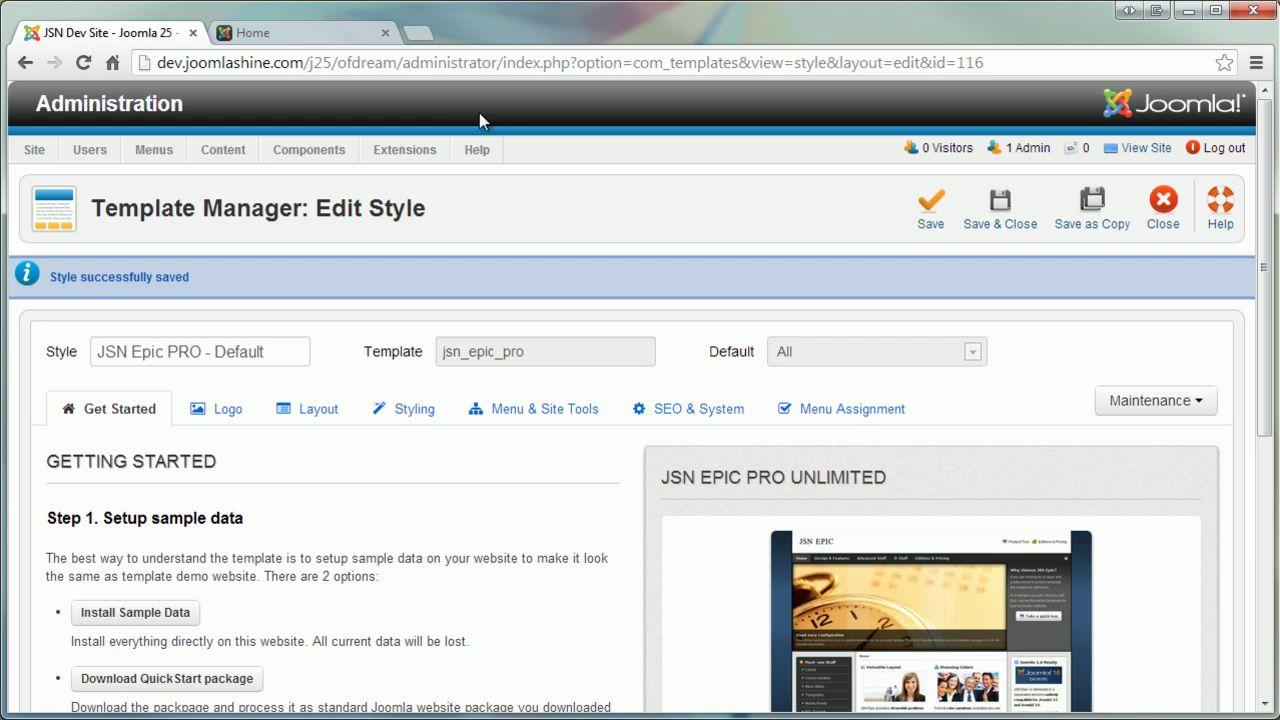
# Reload the site's home page and follow the logo's link to check the new logo settings
pyautogui.click(319, 36)
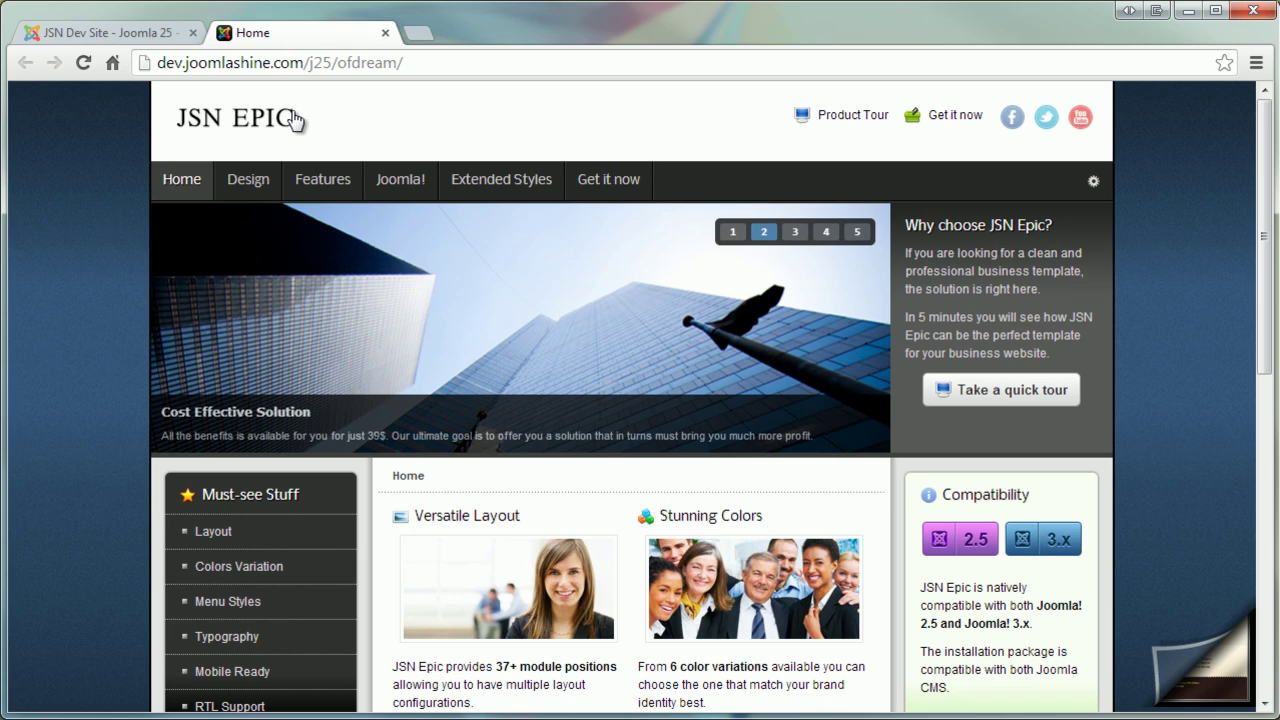
pyautogui.click(84, 63)
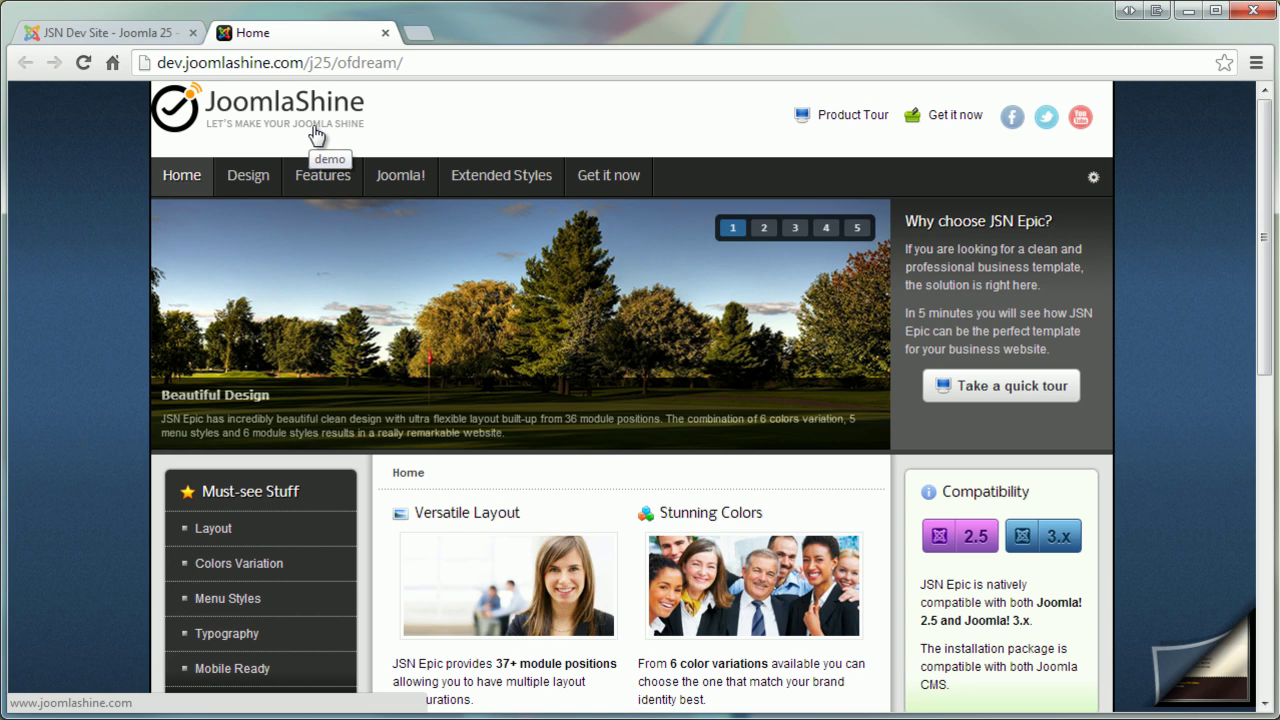
pyautogui.click(316, 135)
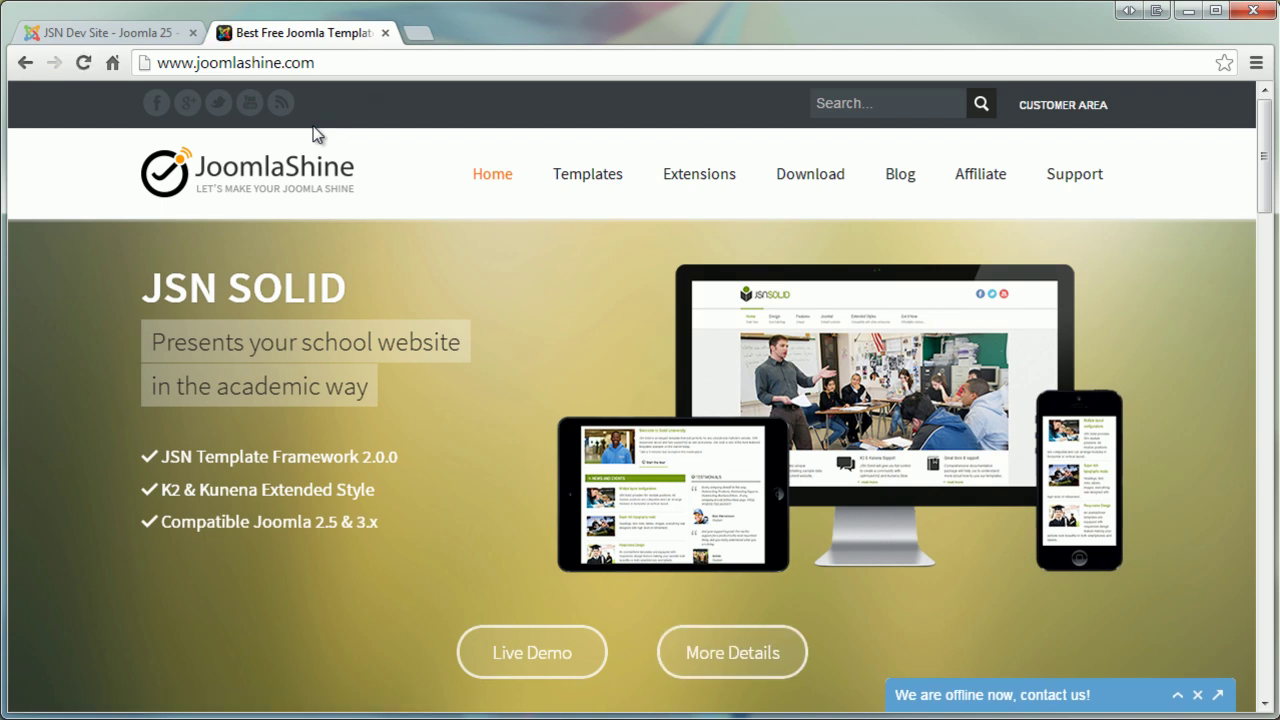
# Return to the style's logo settings, and inspect the mobile logo image logo-m and its full folder path in Windows Explorer
pyautogui.click(95, 34)
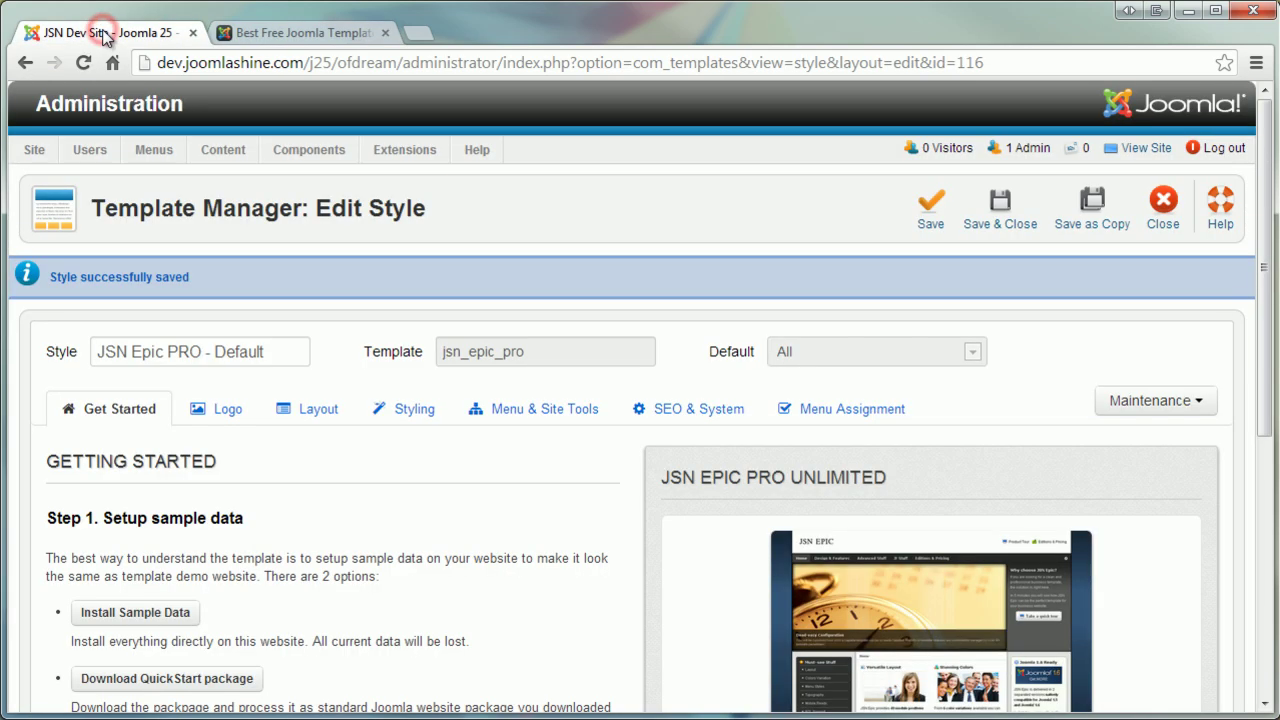
pyautogui.click(228, 409)
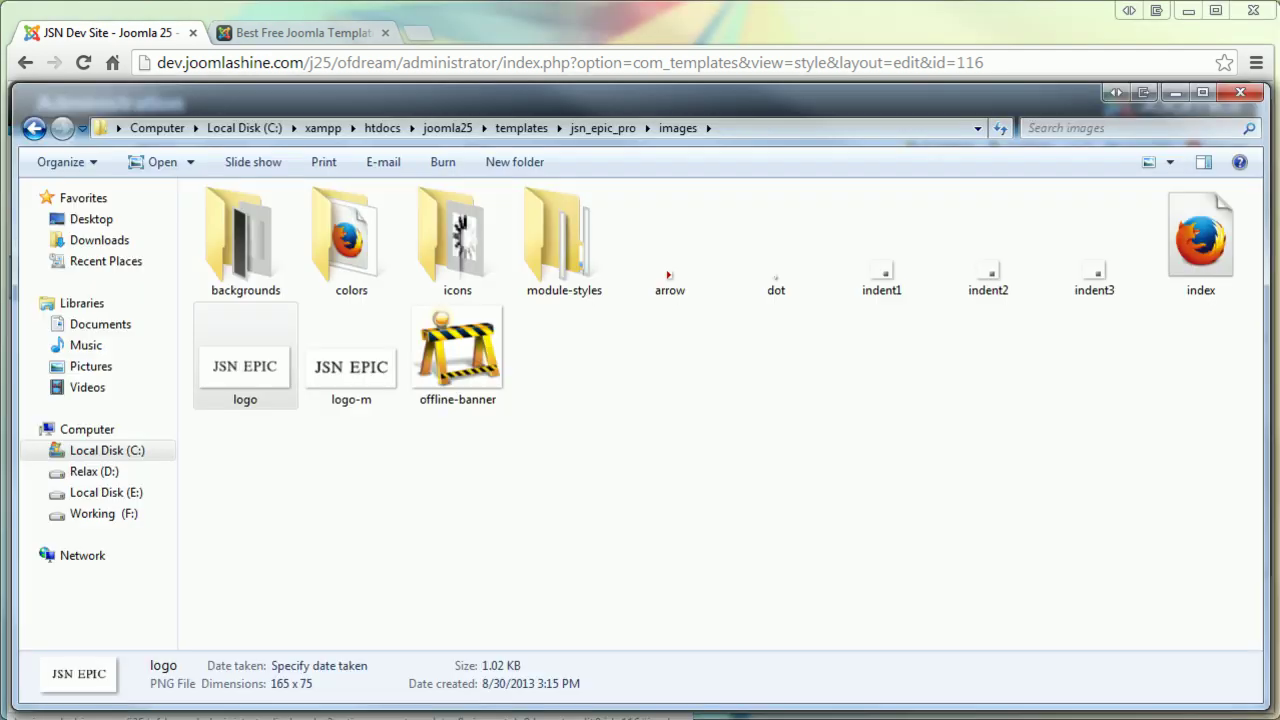
pyautogui.click(379, 386)
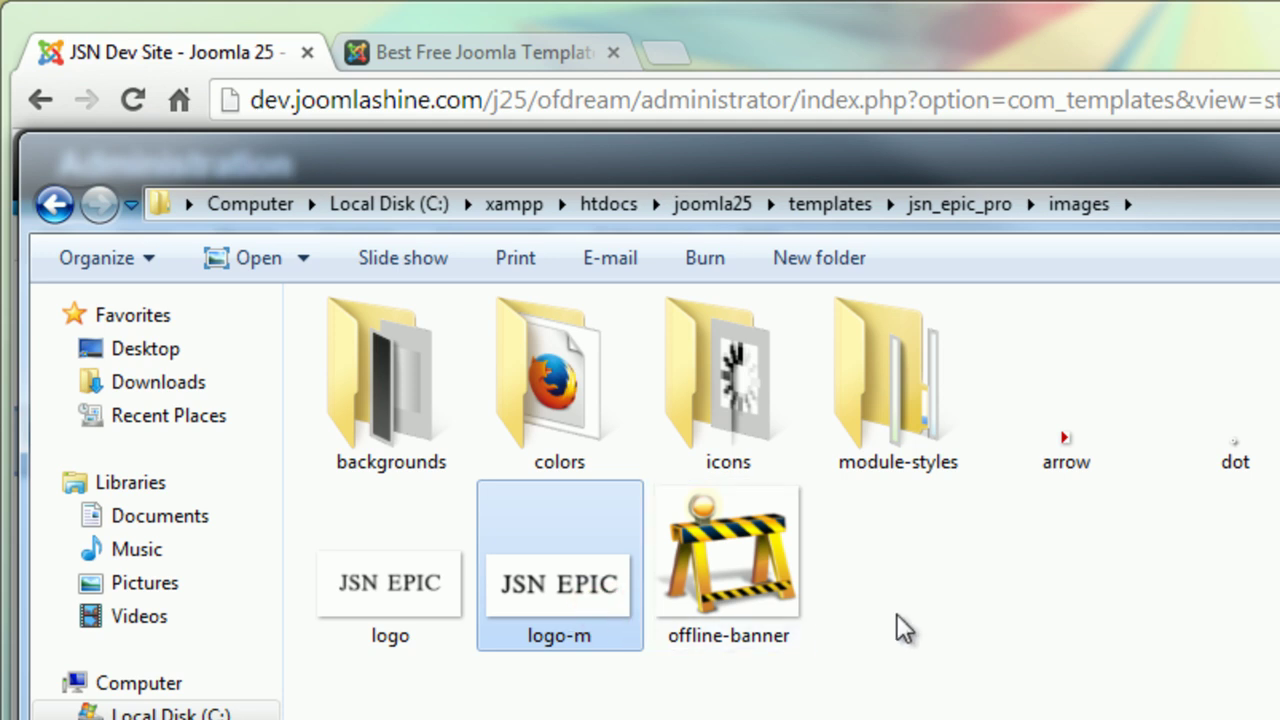
pyautogui.click(1226, 204)
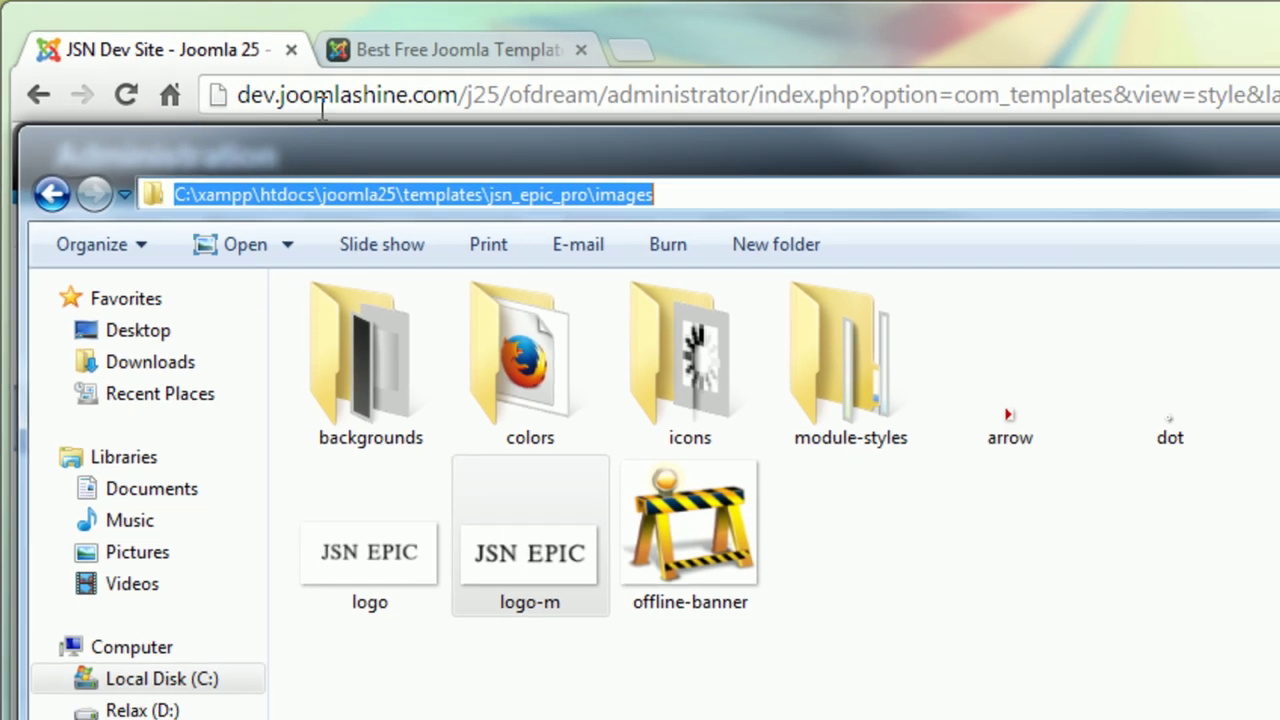
# Back in the template style's logo settings, view the images available for the Mobile Logo File and cancel the selection
pyautogui.click(228, 56)
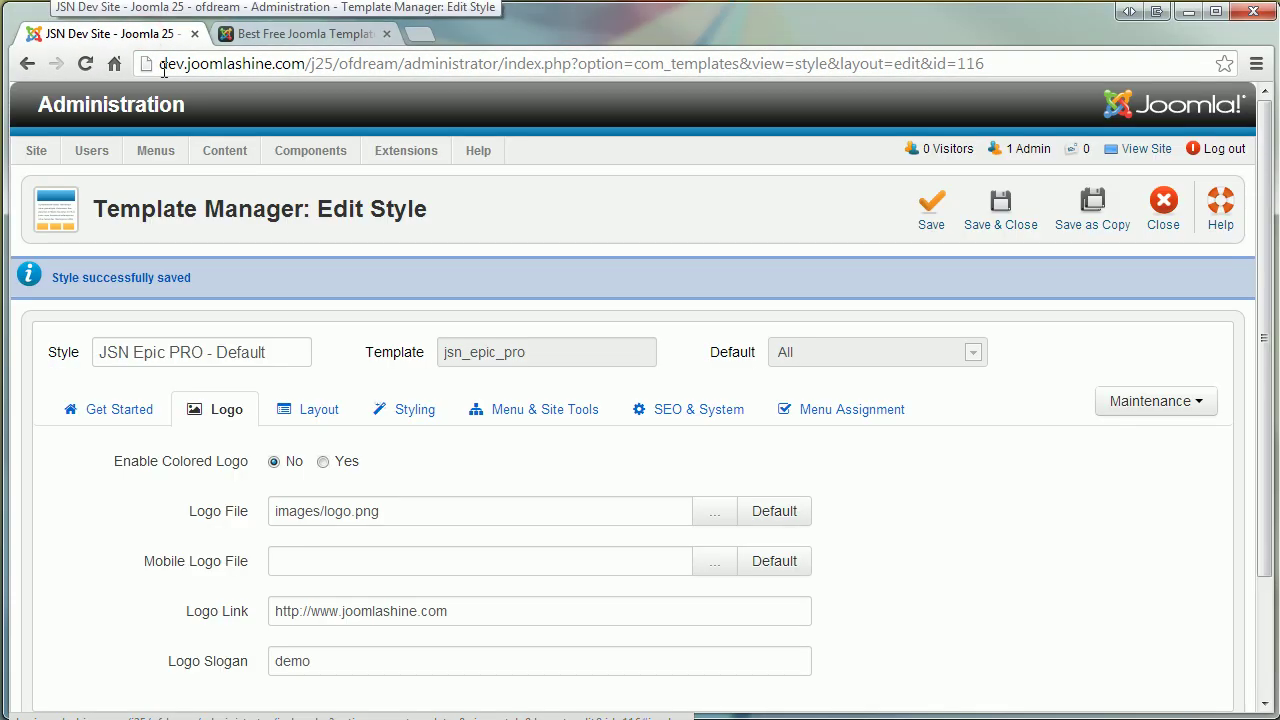
pyautogui.click(710, 562)
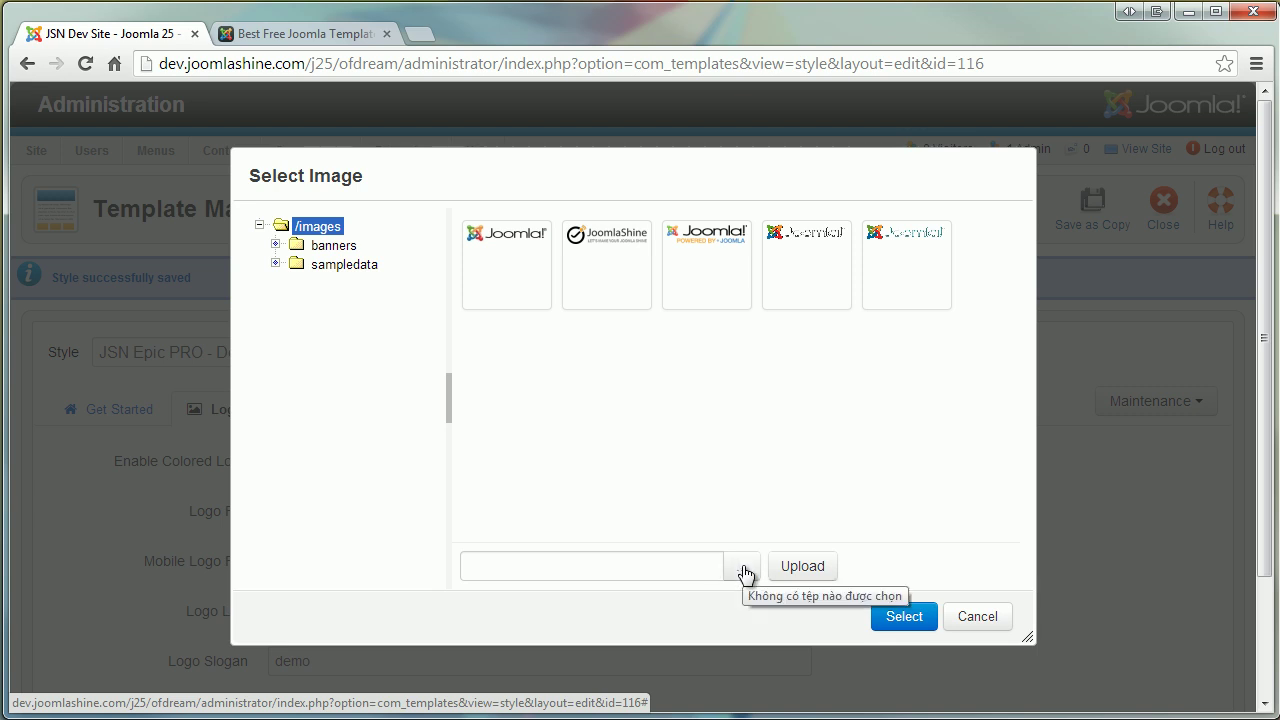
pyautogui.click(977, 617)
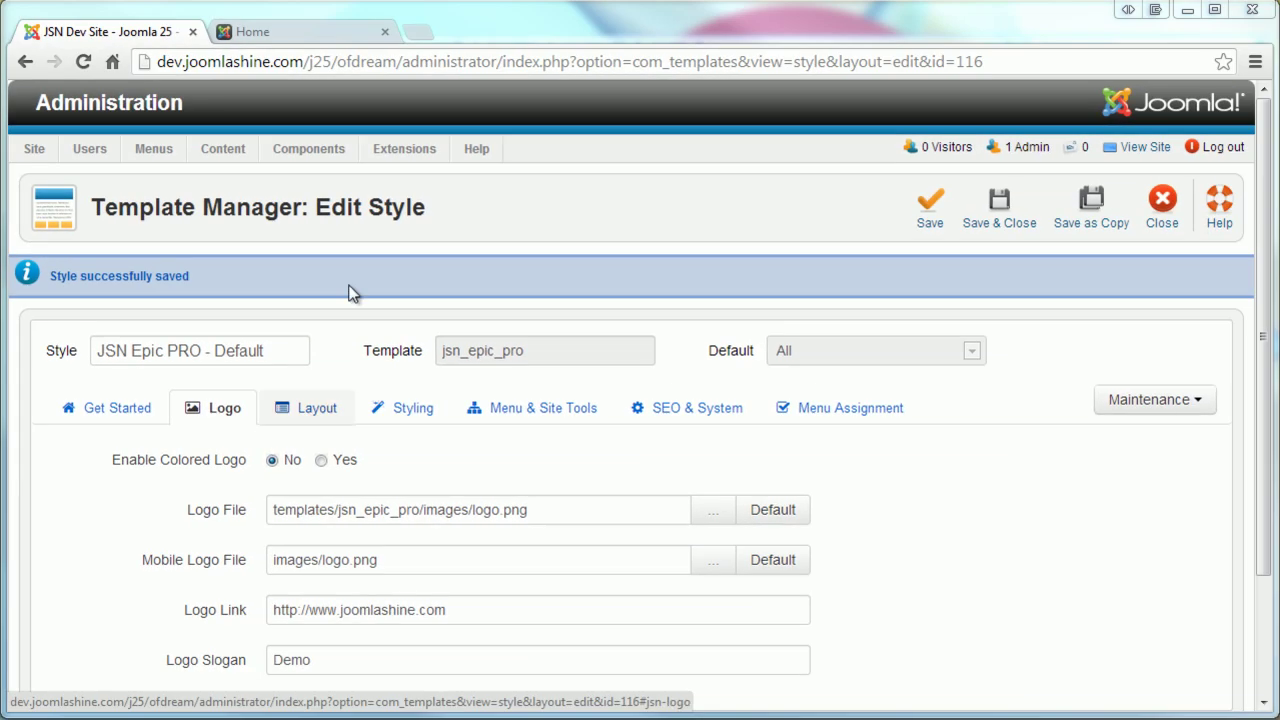
# Reload the site's home page and switch its color variation to orange
pyautogui.click(328, 36)
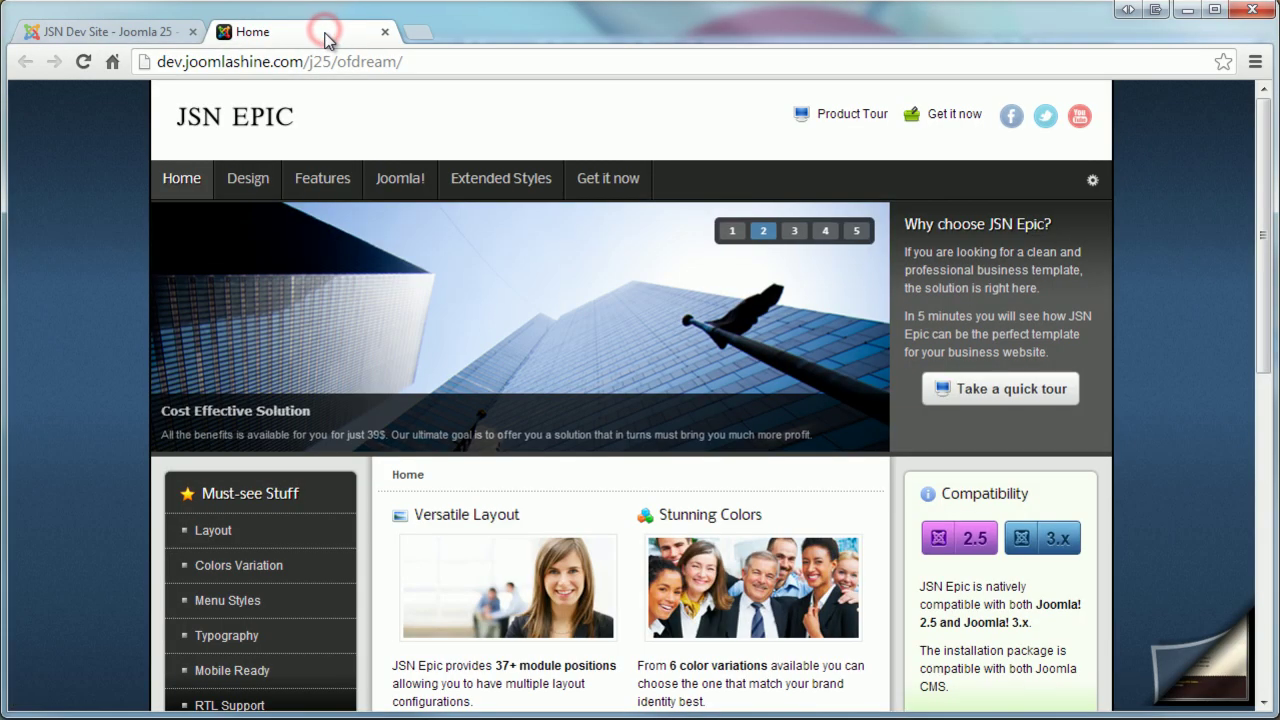
pyautogui.click(84, 62)
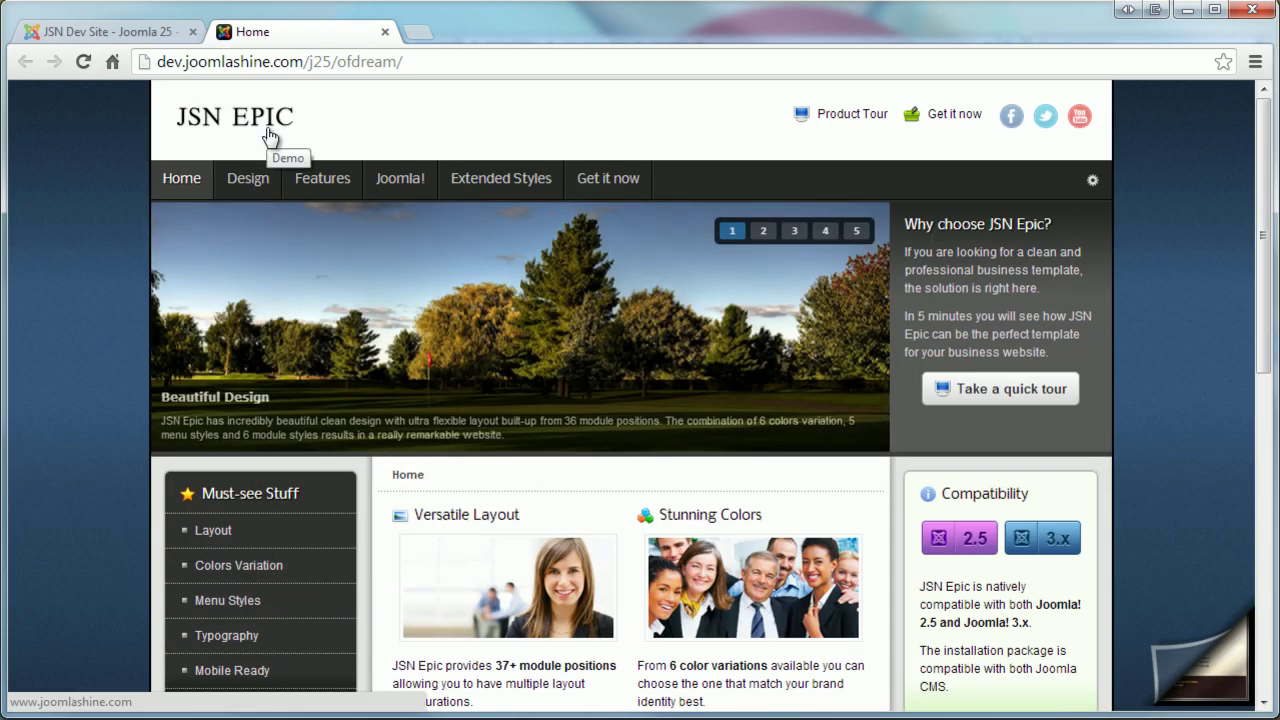
pyautogui.moveTo(1092, 182)
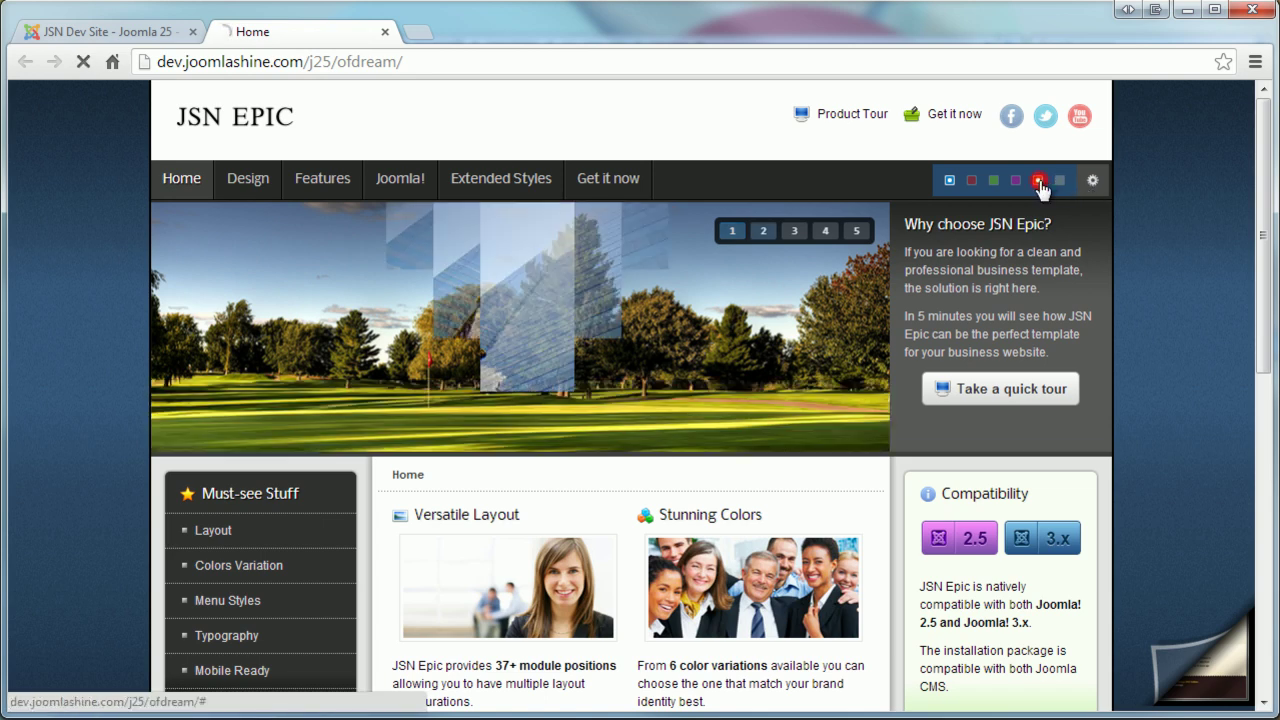
pyautogui.click(1039, 181)
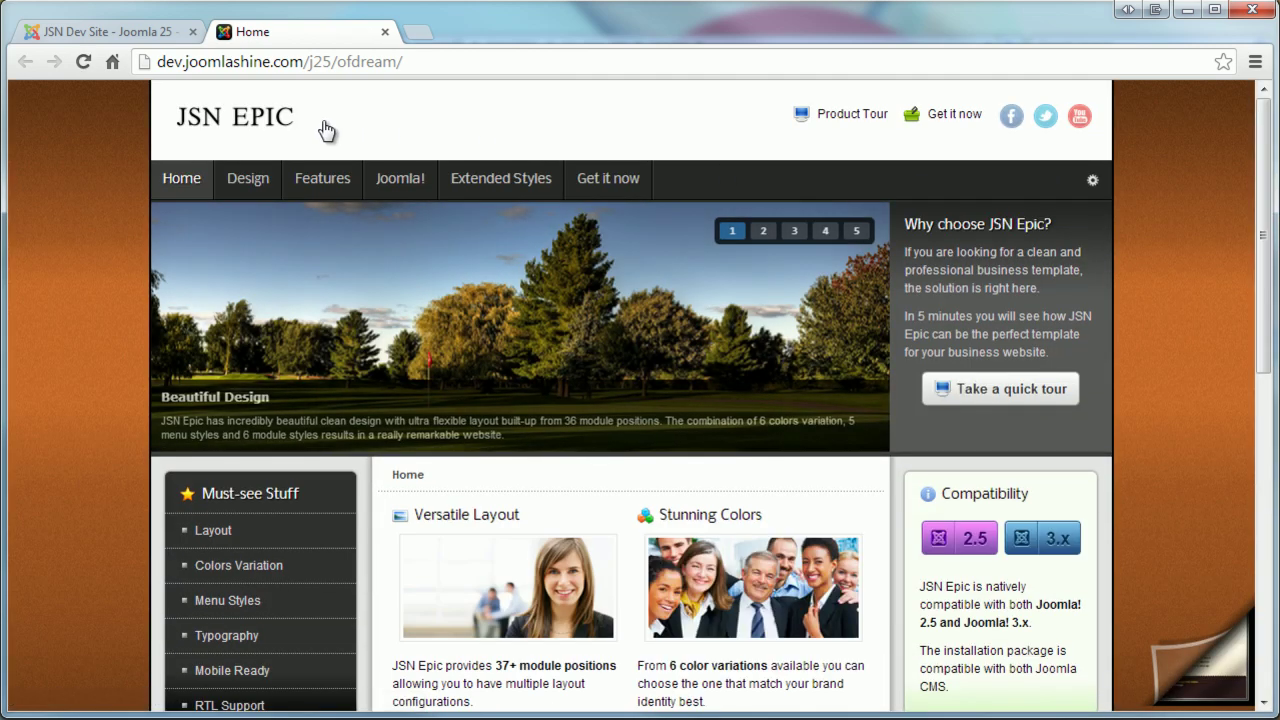
# Set Enable Colored Logo to Yes in the template style and save it
pyautogui.click(124, 31)
pyautogui.click(322, 461)
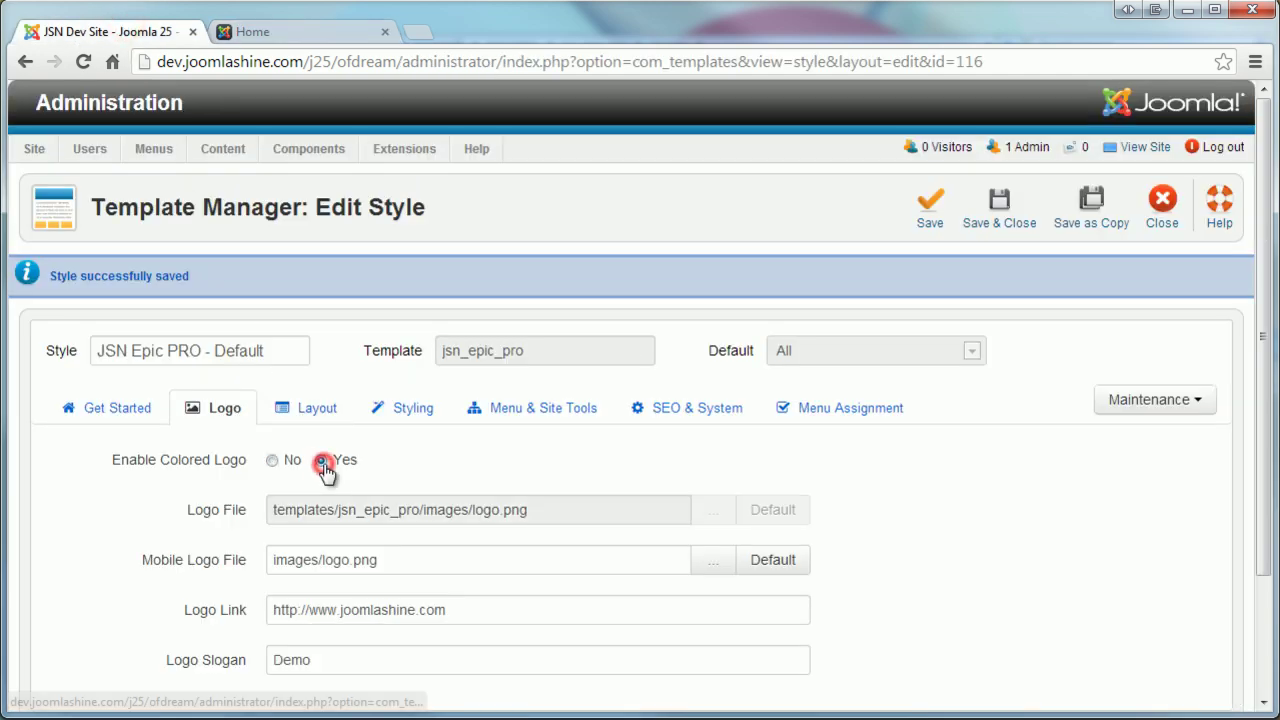
pyautogui.click(929, 205)
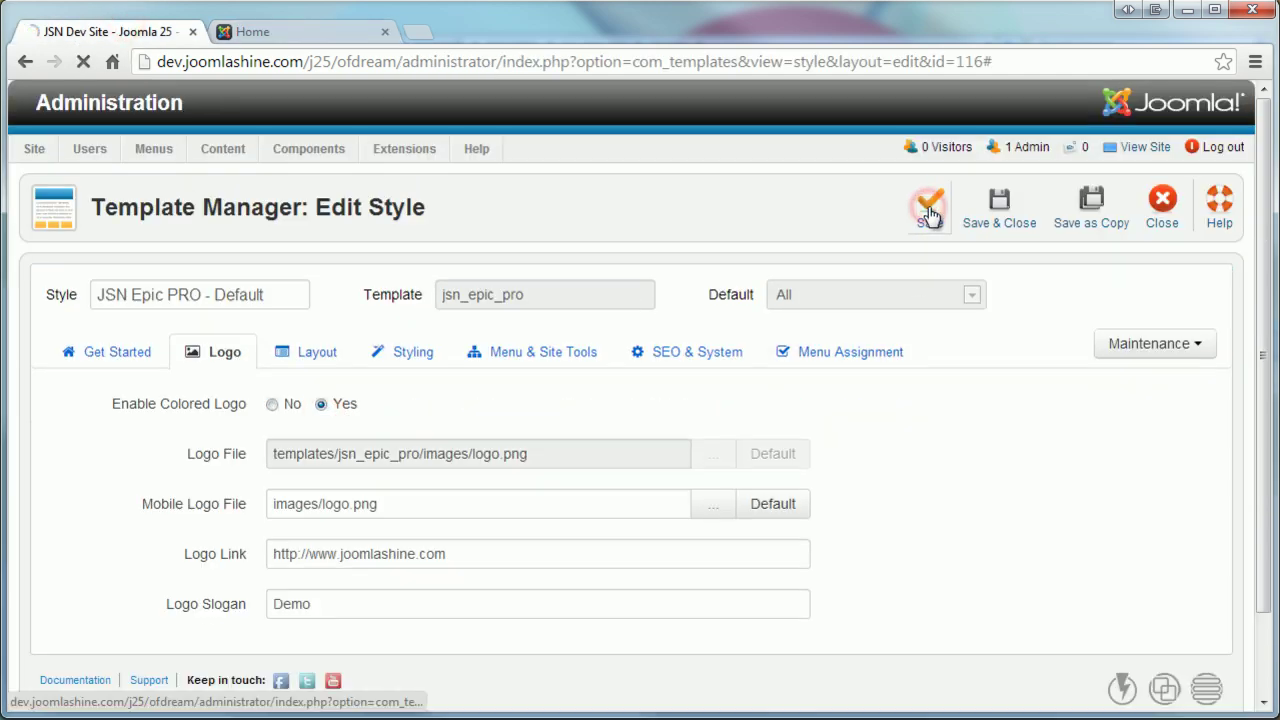
# Reload the site's home page to check the colored logo, and switch the color variation to red
pyautogui.click(329, 33)
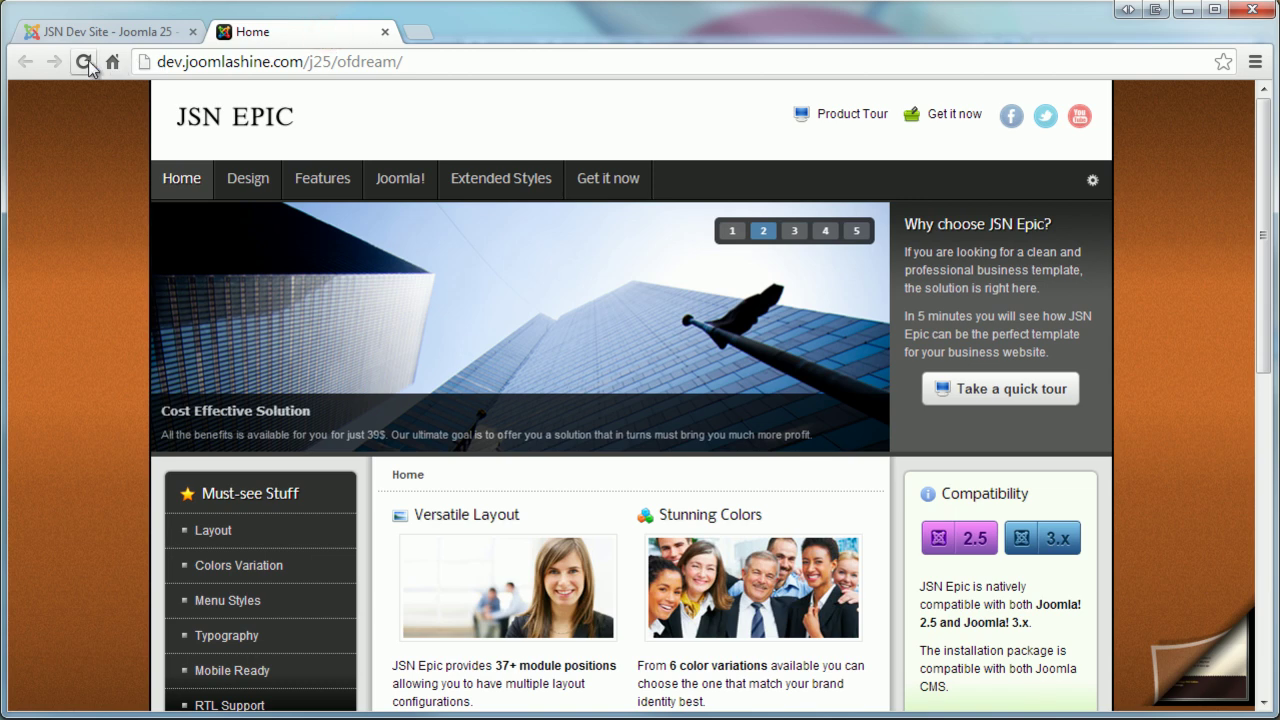
pyautogui.click(84, 61)
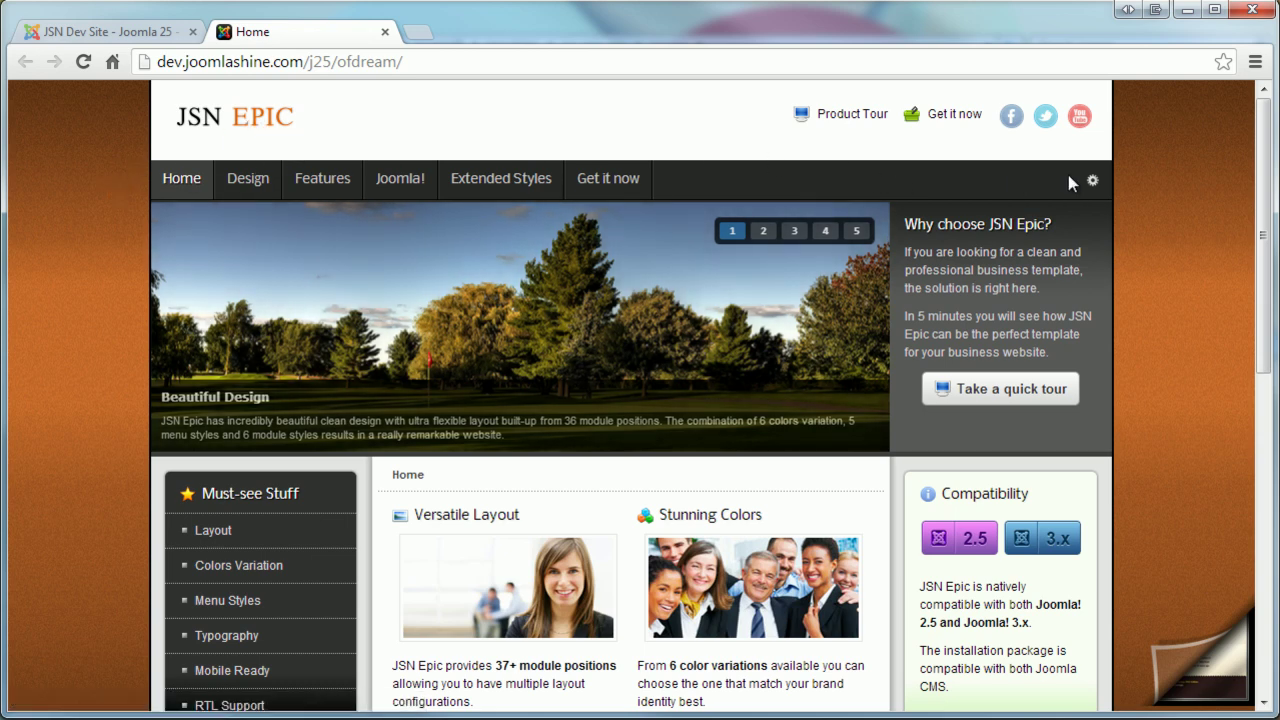
pyautogui.moveTo(1090, 178)
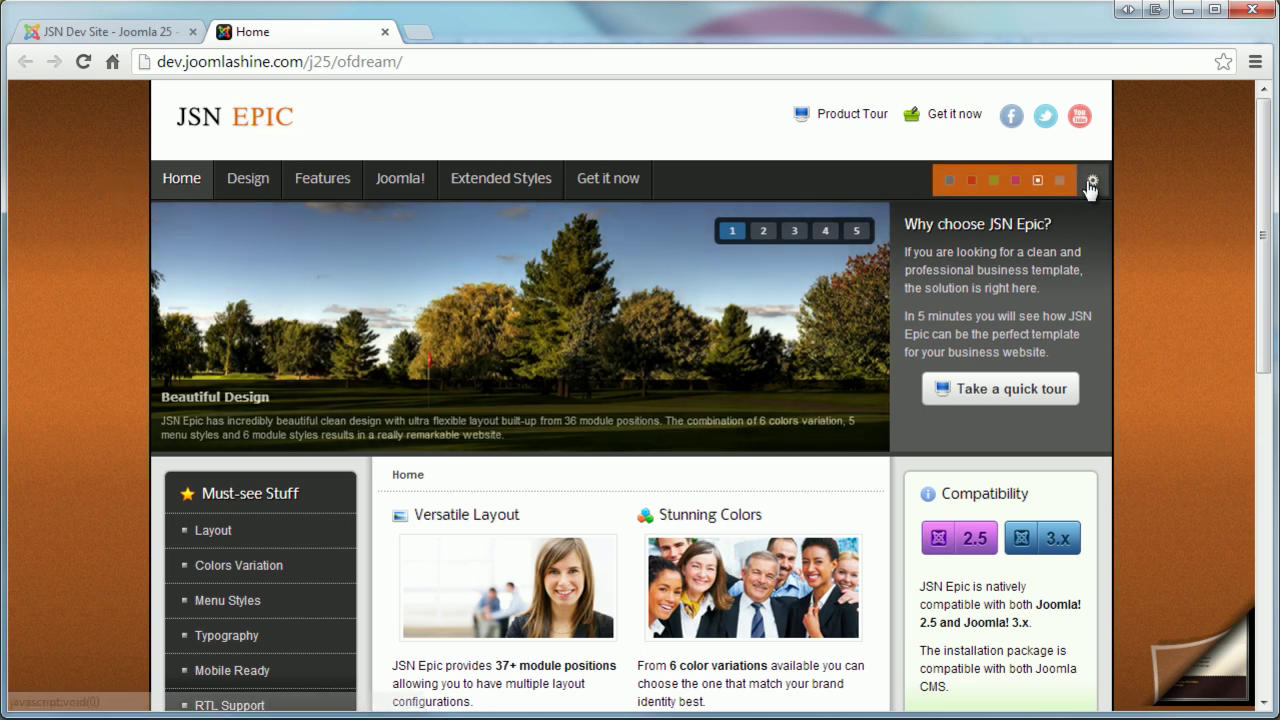
pyautogui.click(971, 183)
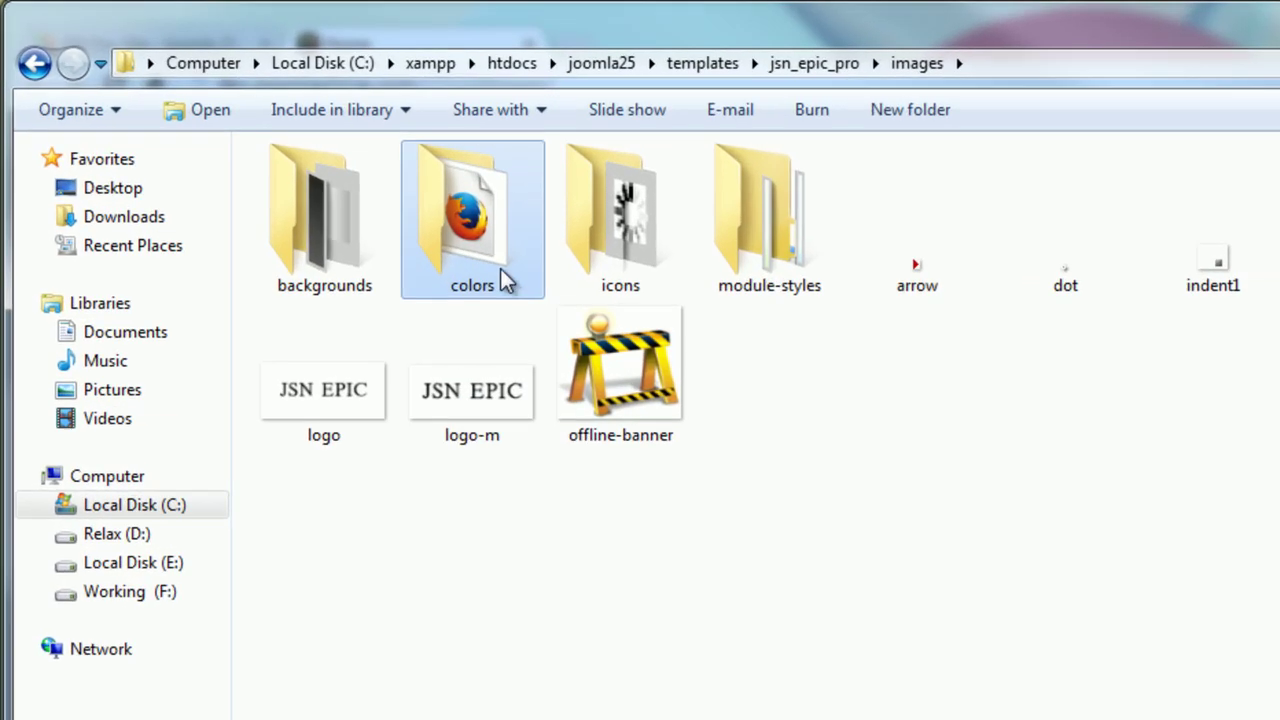
# In Windows Explorer, open the red folder inside the template's images\colors folder and show its full path
pyautogui.doubleClick(524, 256)
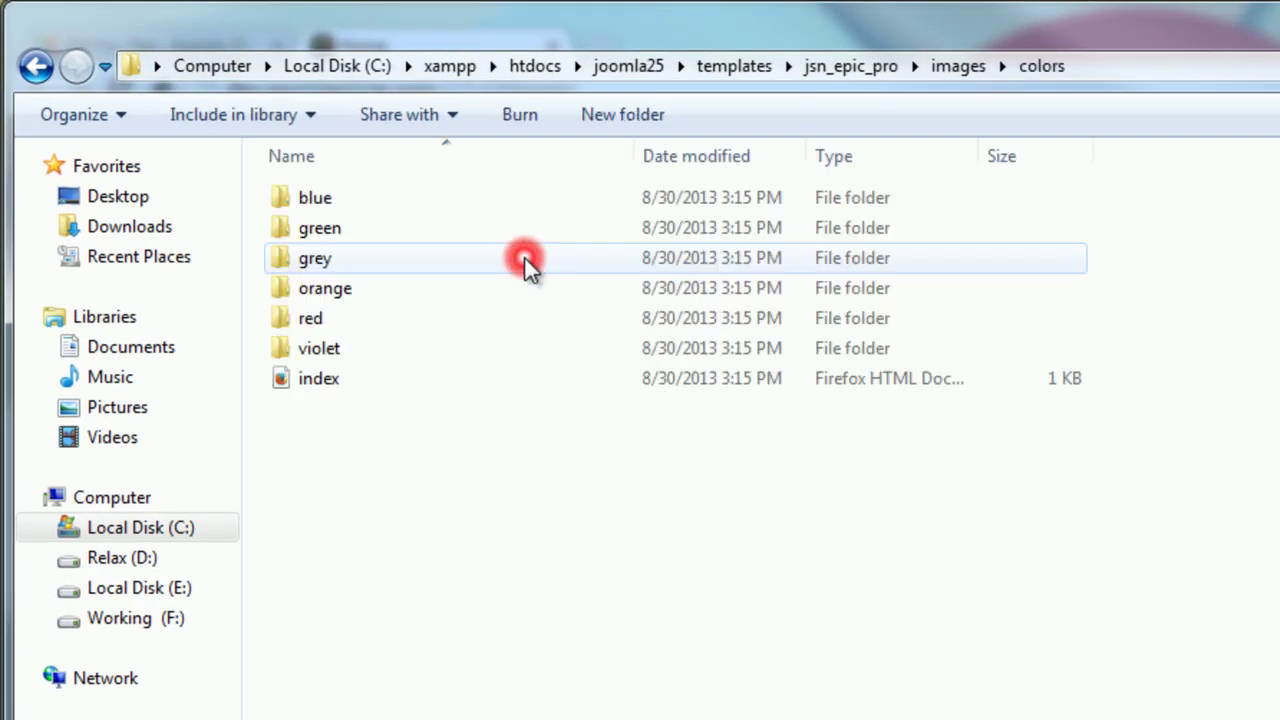
pyautogui.doubleClick(312, 318)
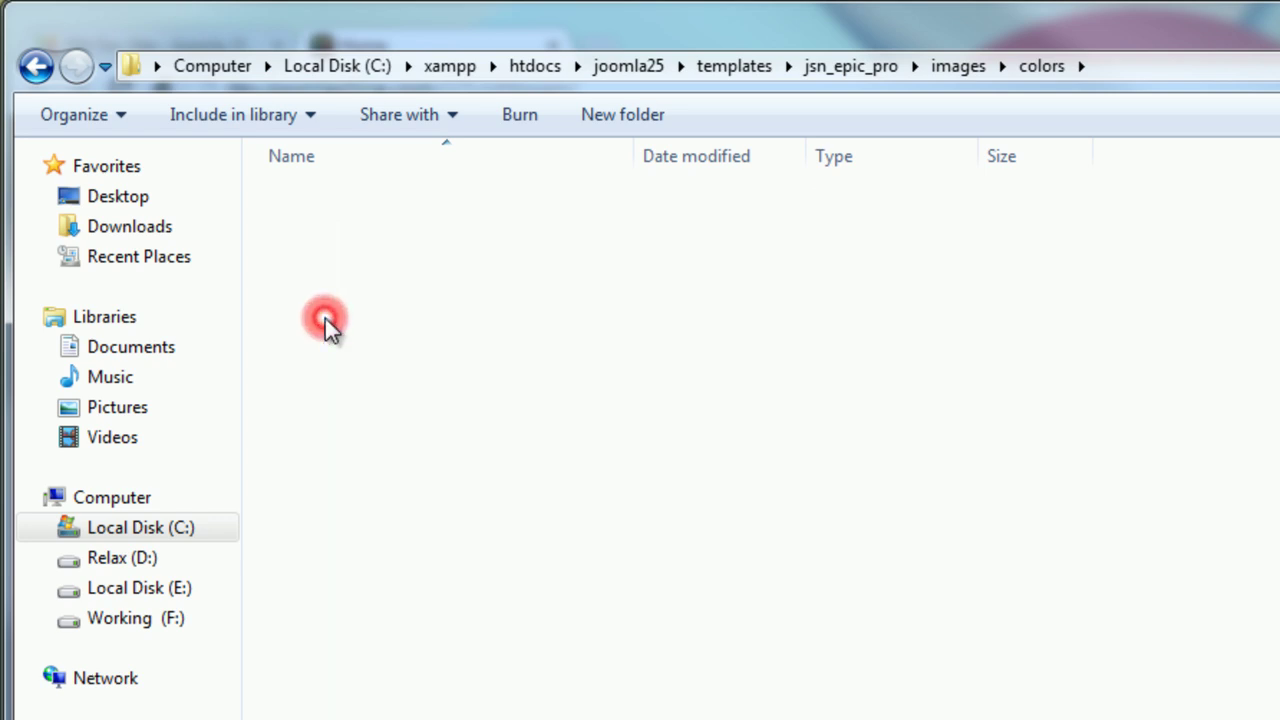
pyautogui.click(1165, 65)
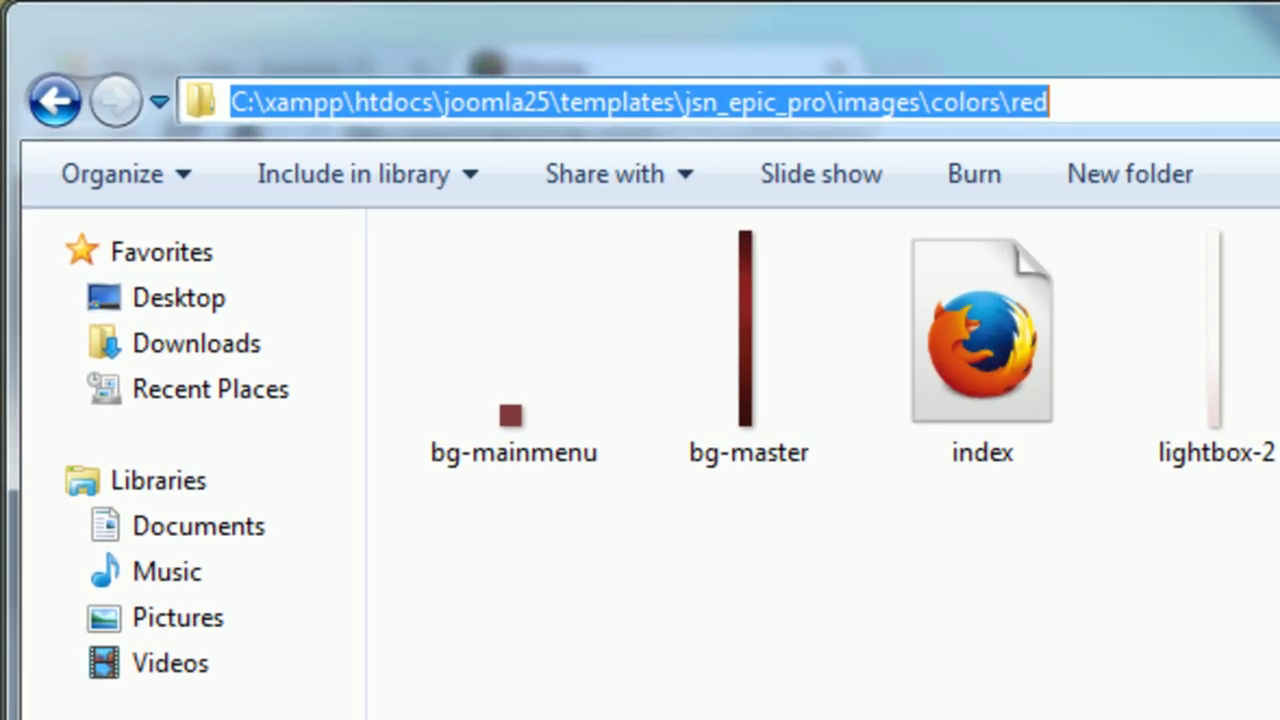